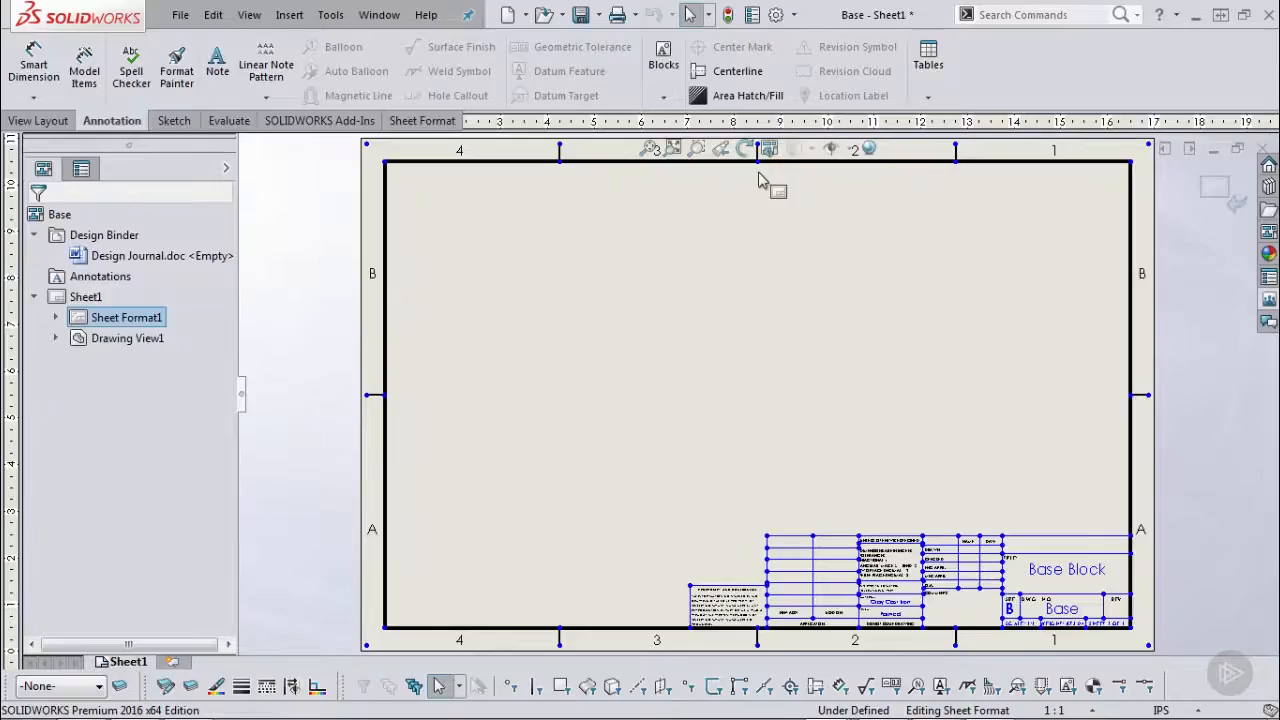
In File Properties, add a custom property Drawing Number with value 12345.
{"action": "left_click", "coordinate": [752, 14]}
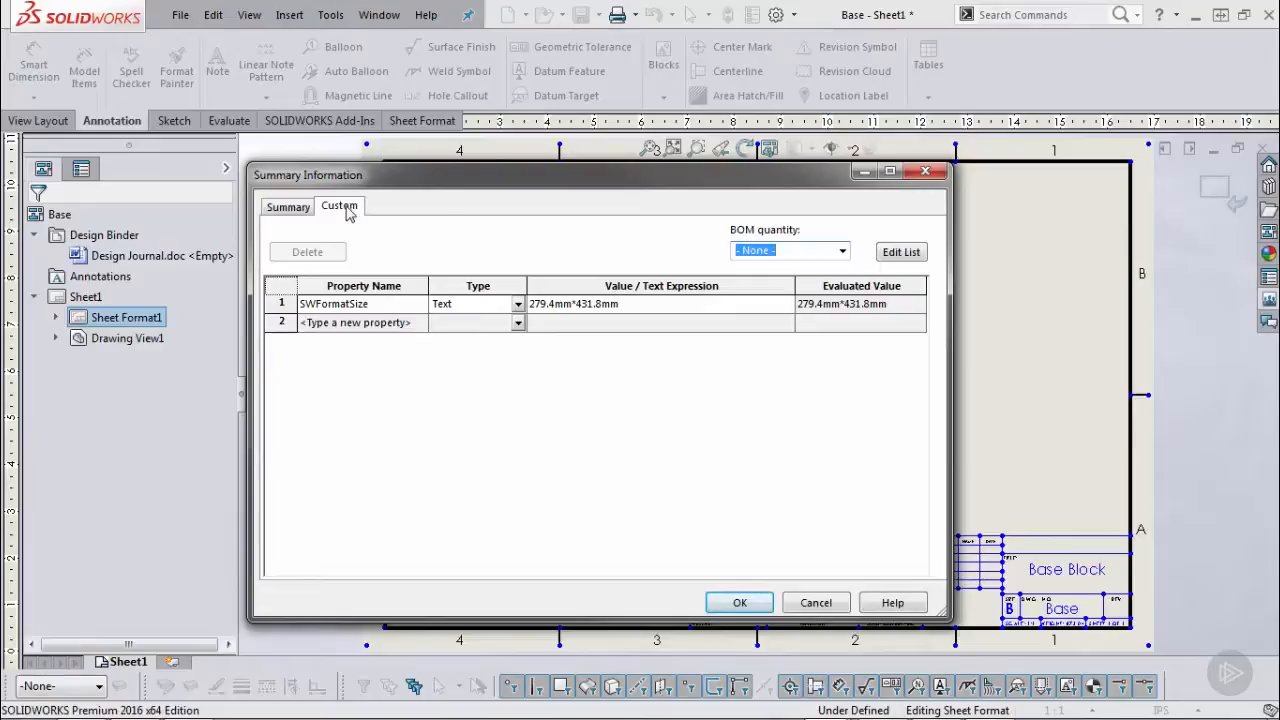
{"action": "left_click", "coordinate": [365, 323]}
{"action": "type", "text": "Drawin"}
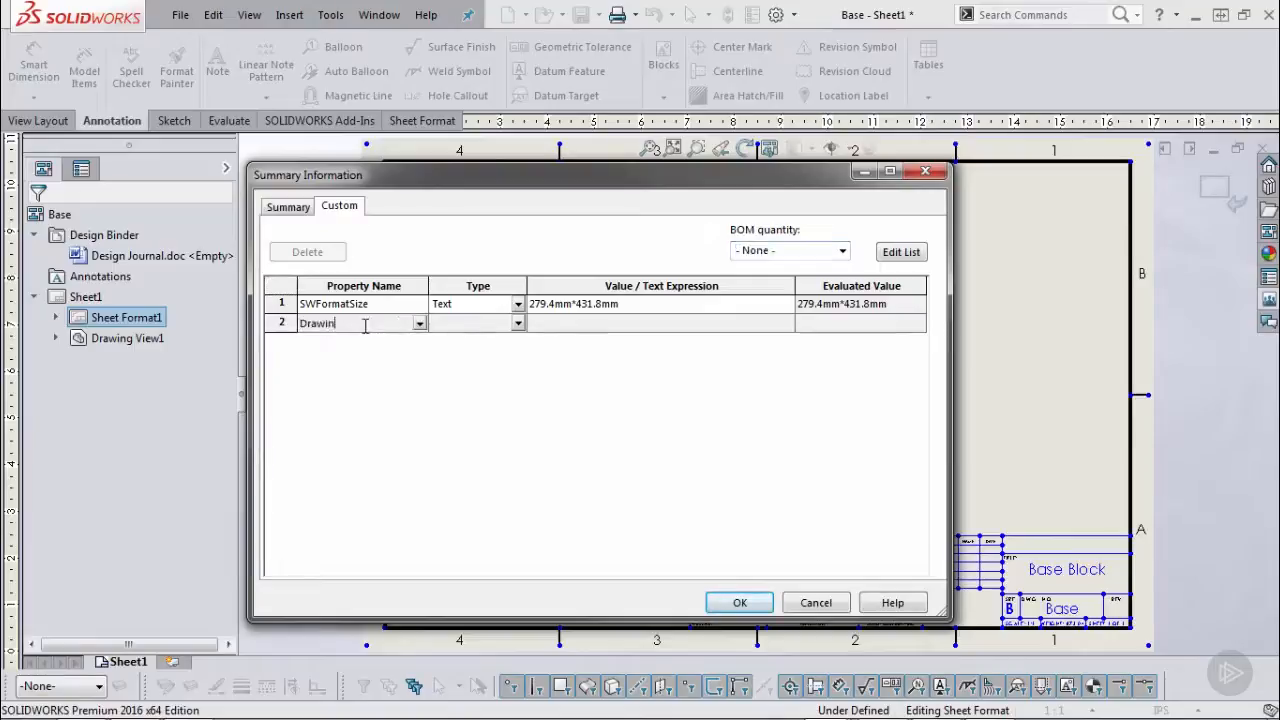
{"action": "type", "text": "g Number"}
{"action": "key", "text": "Tab"}
{"action": "type", "text": "12345"}
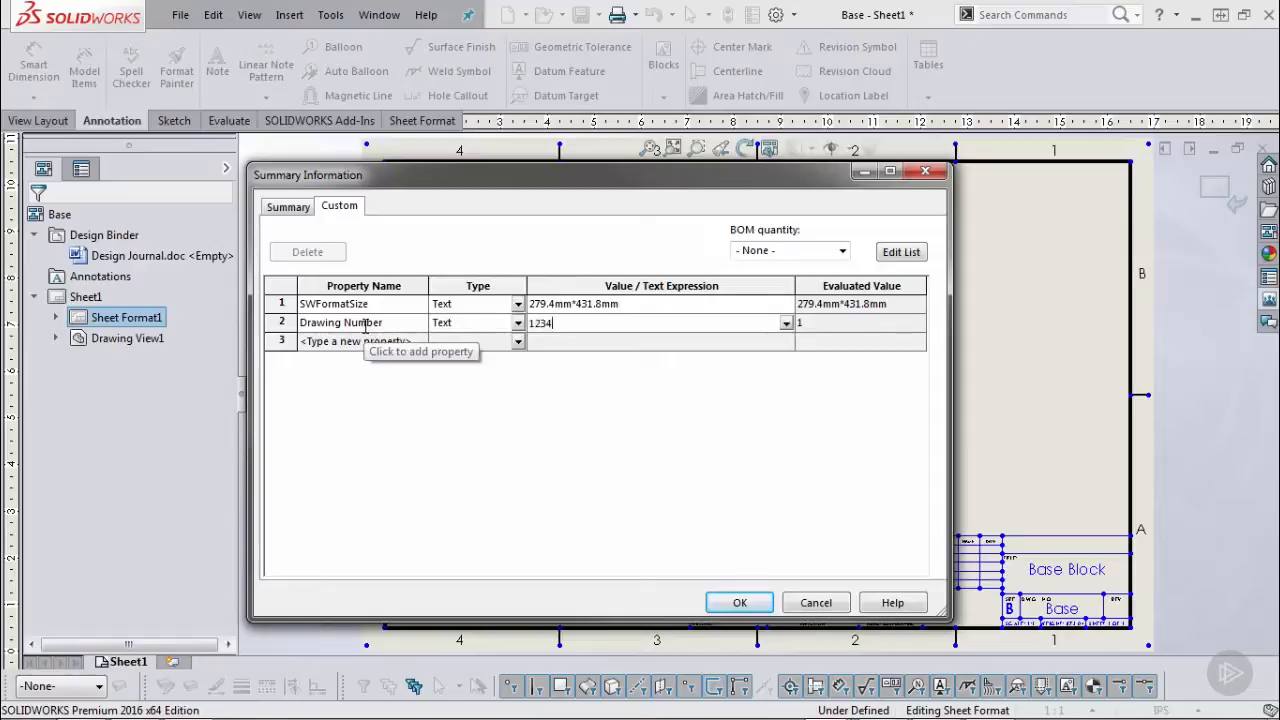
{"action": "key", "text": "Return"}
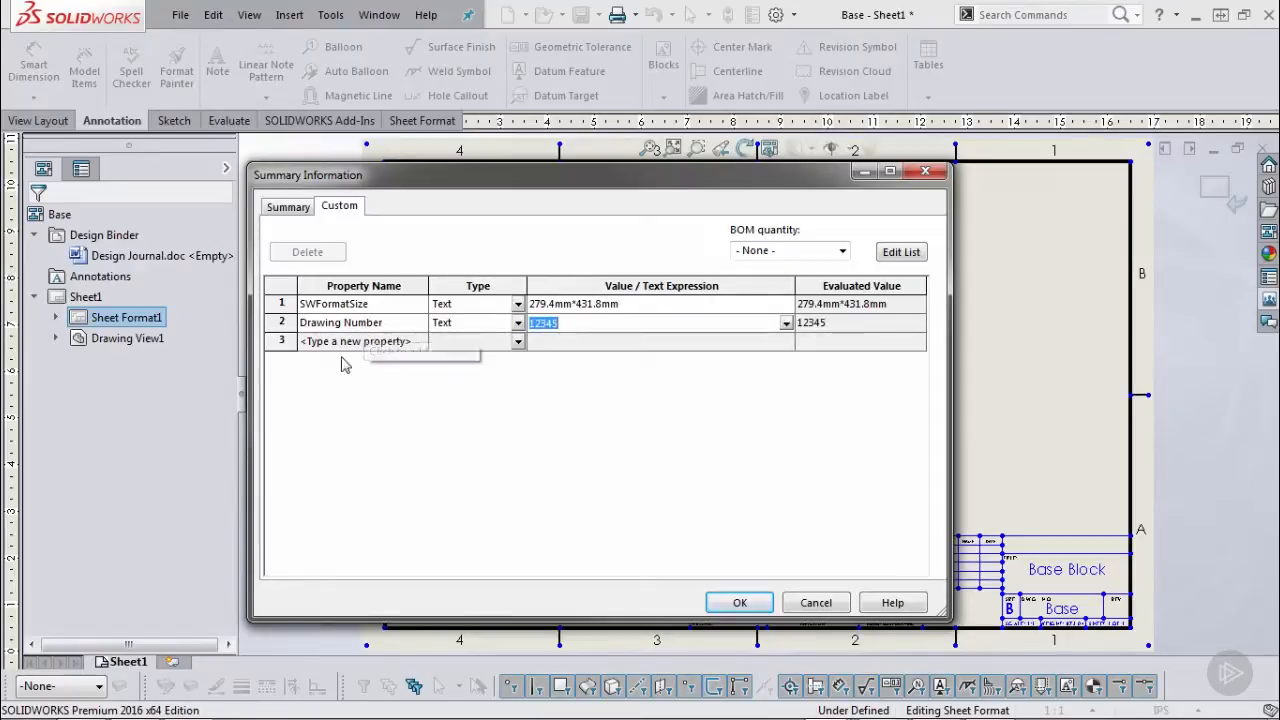
Add a Revision property from the standard name list with value A.
{"action": "left_click", "coordinate": [350, 341]}
{"action": "left_click", "coordinate": [421, 345]}
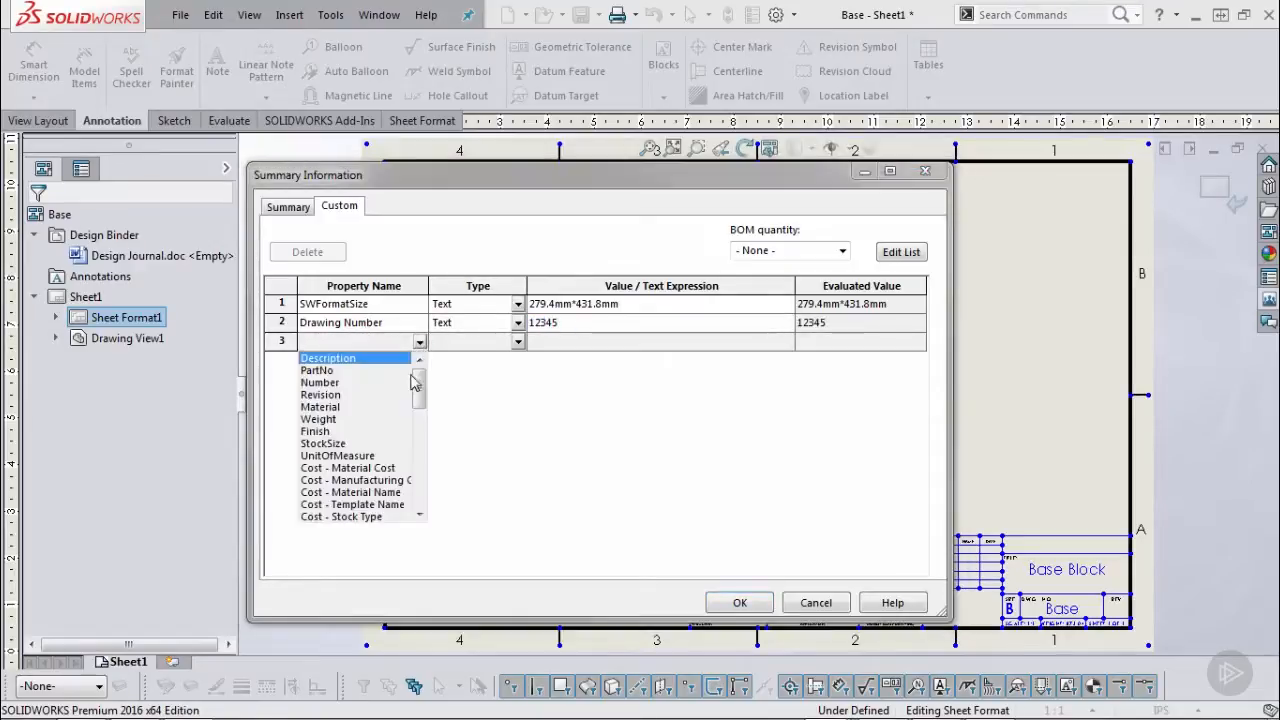
{"action": "left_click_drag", "start_coordinate": [421, 380], "coordinate": [443, 363]}
{"action": "left_click", "coordinate": [319, 395]}
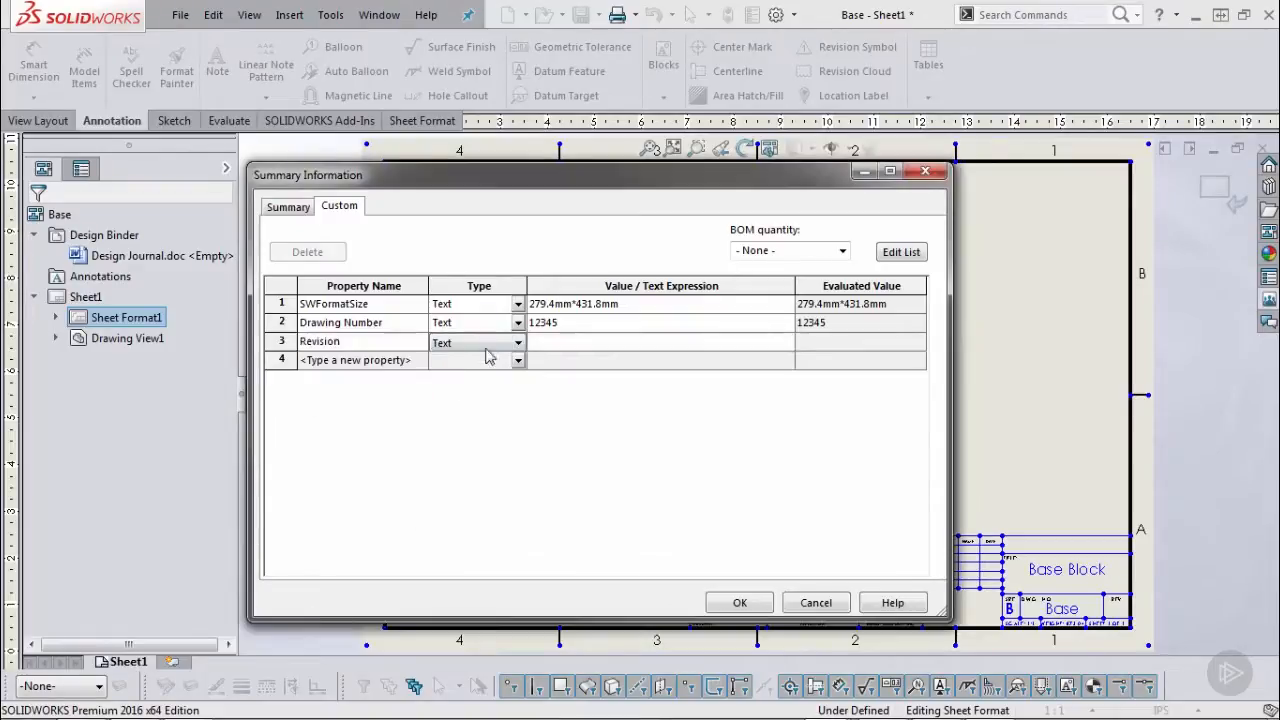
{"action": "left_click", "coordinate": [557, 345]}
{"action": "type", "text": "A"}
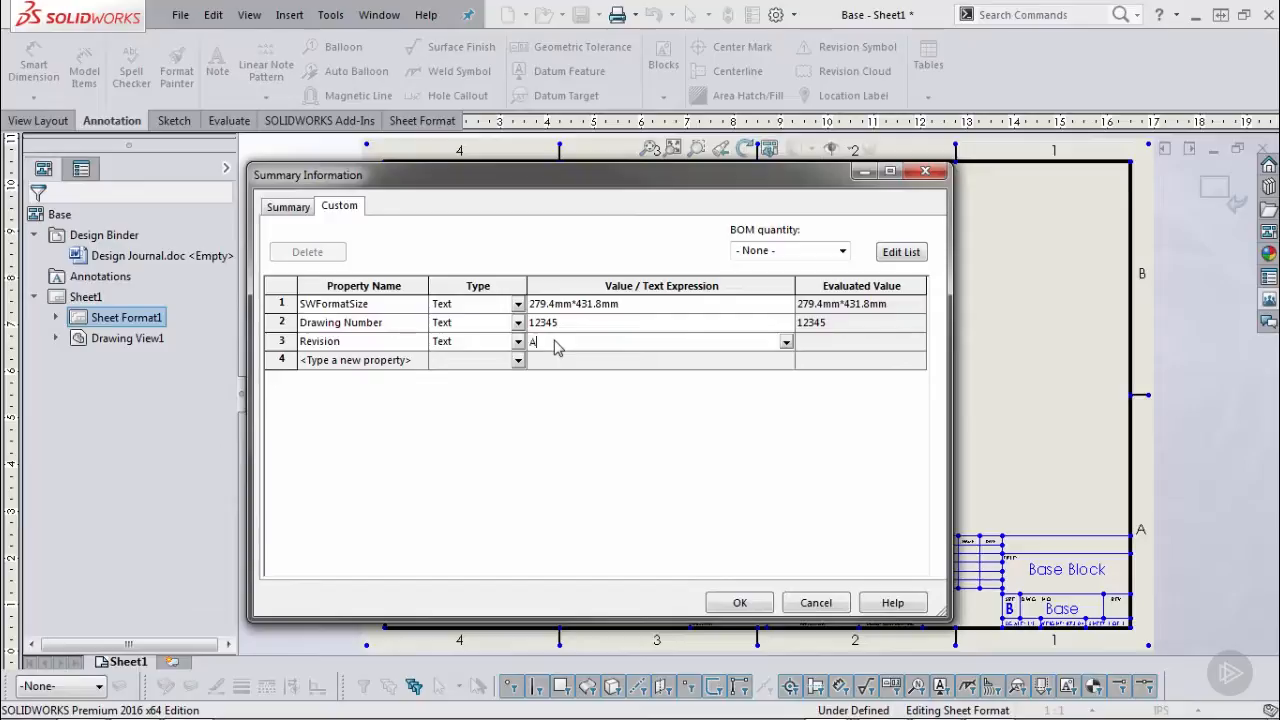
{"action": "key", "text": "Return"}
Accept the properties, zoom to the title block, and show annotation link errors as ERROR! text.
{"action": "left_click", "coordinate": [740, 603]}
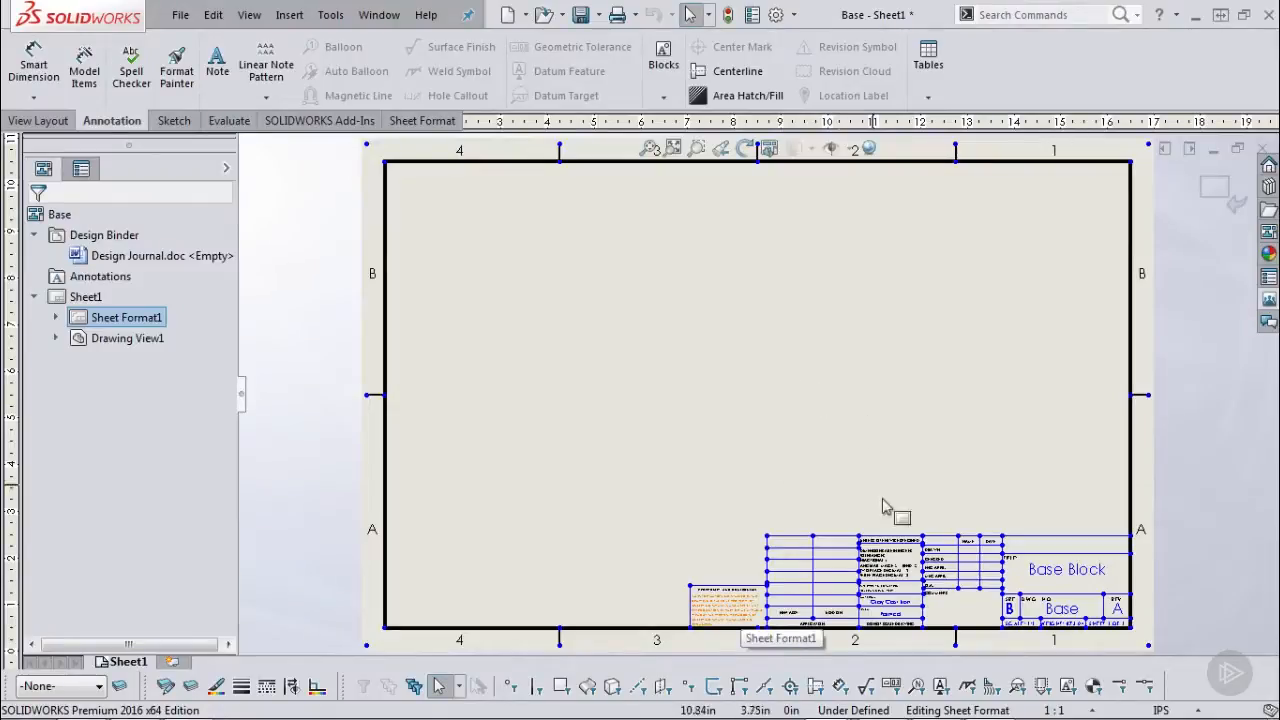
{"action": "scroll", "coordinate": [968, 588], "scroll_direction": "down", "scroll_amount": 2}
{"action": "scroll", "coordinate": [968, 588], "scroll_direction": "down", "scroll_amount": 1}
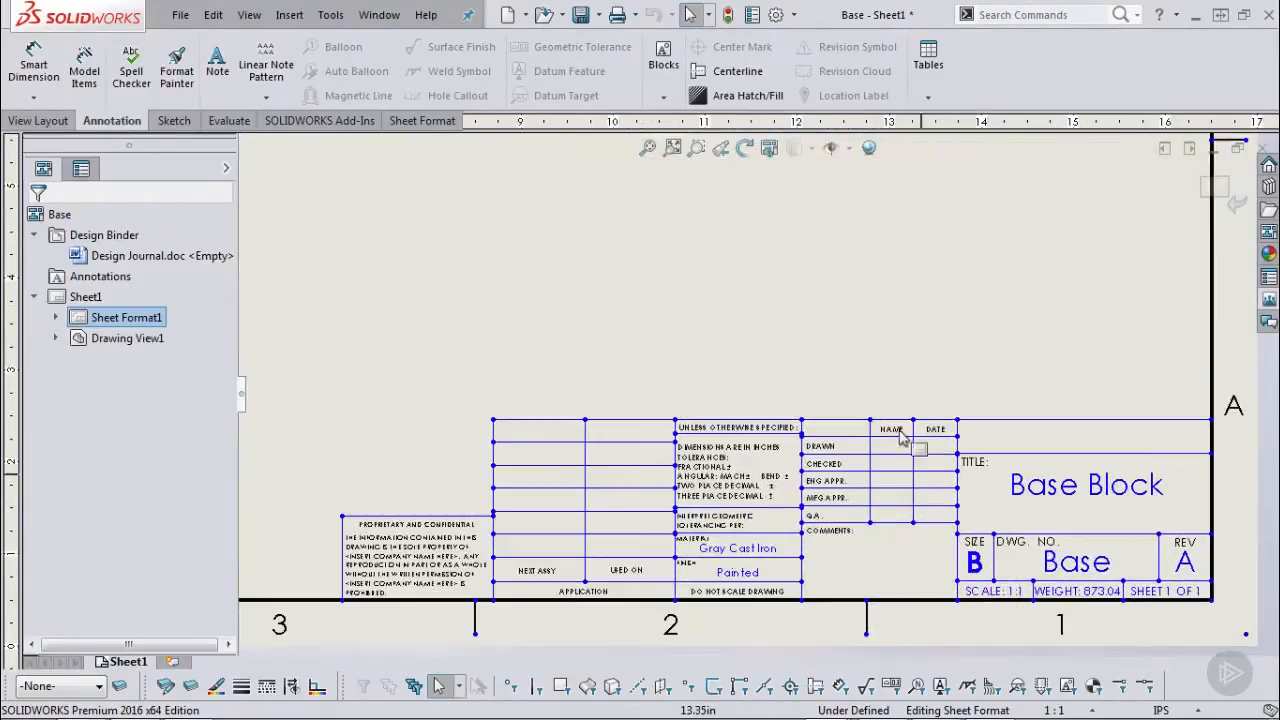
{"action": "left_click", "coordinate": [249, 14]}
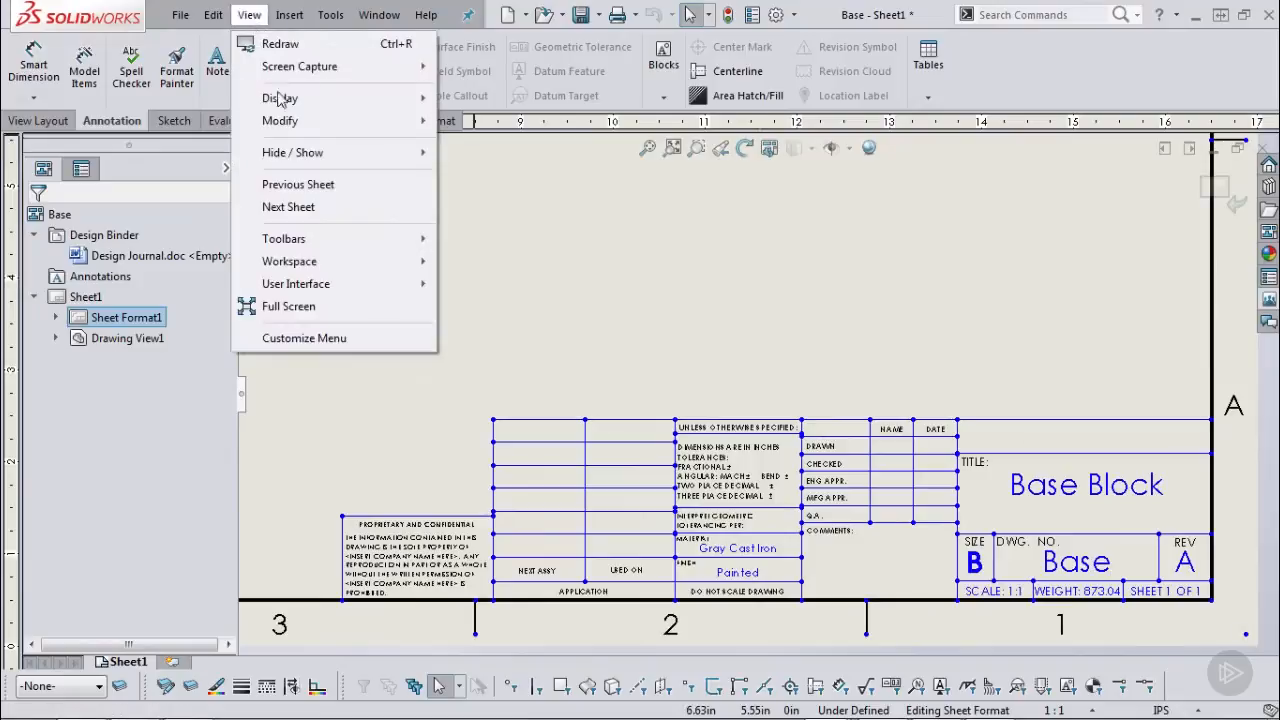
{"action": "mouse_move", "coordinate": [300, 158]}
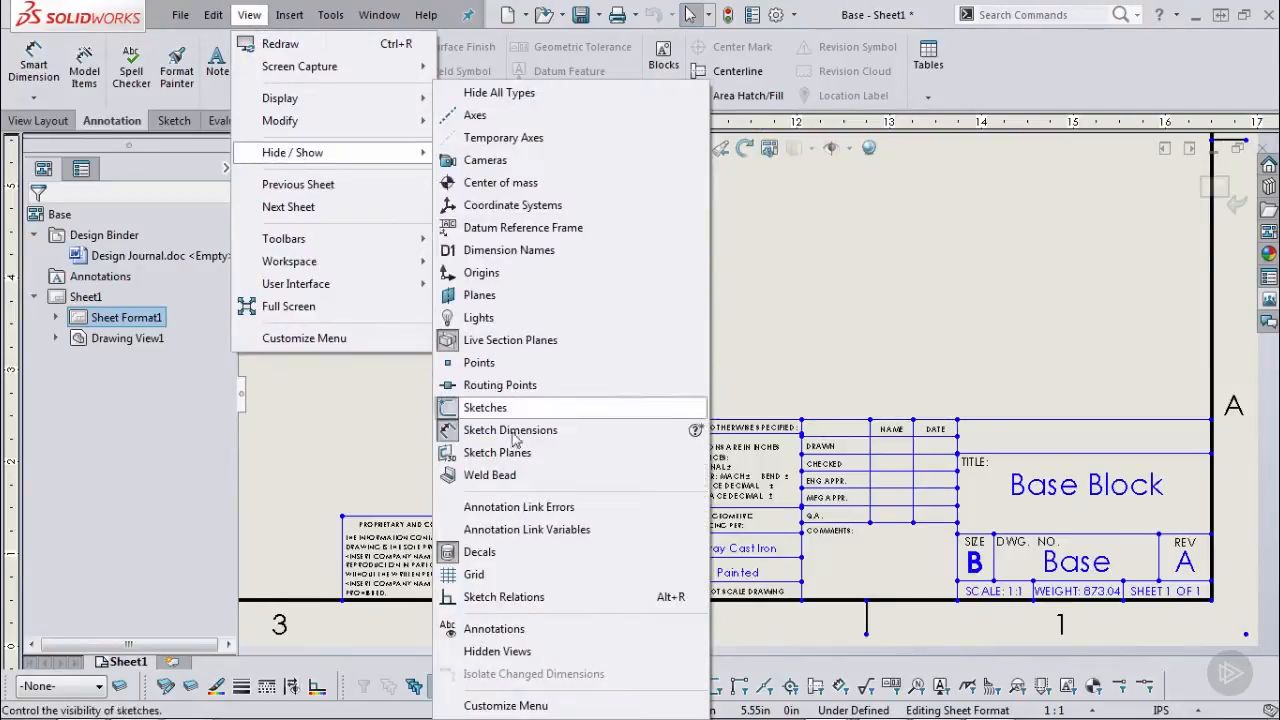
{"action": "left_click", "coordinate": [518, 507]}
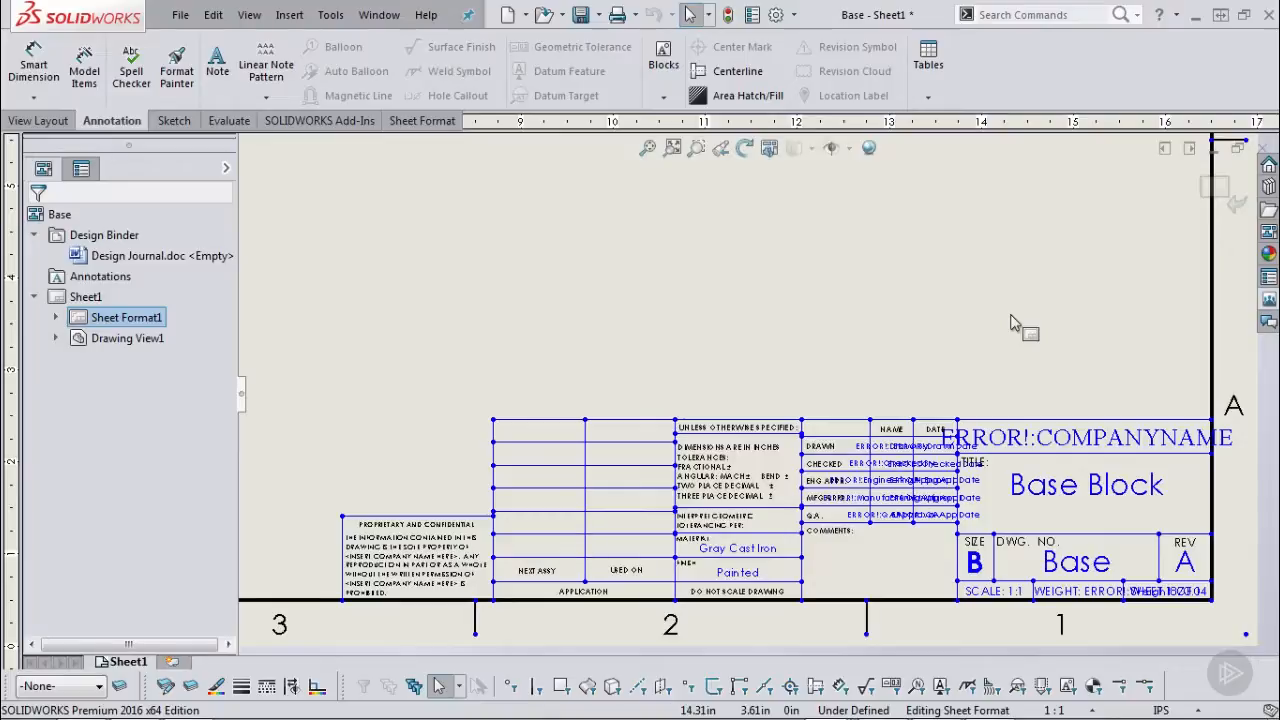
{"action": "left_click", "coordinate": [249, 14]}
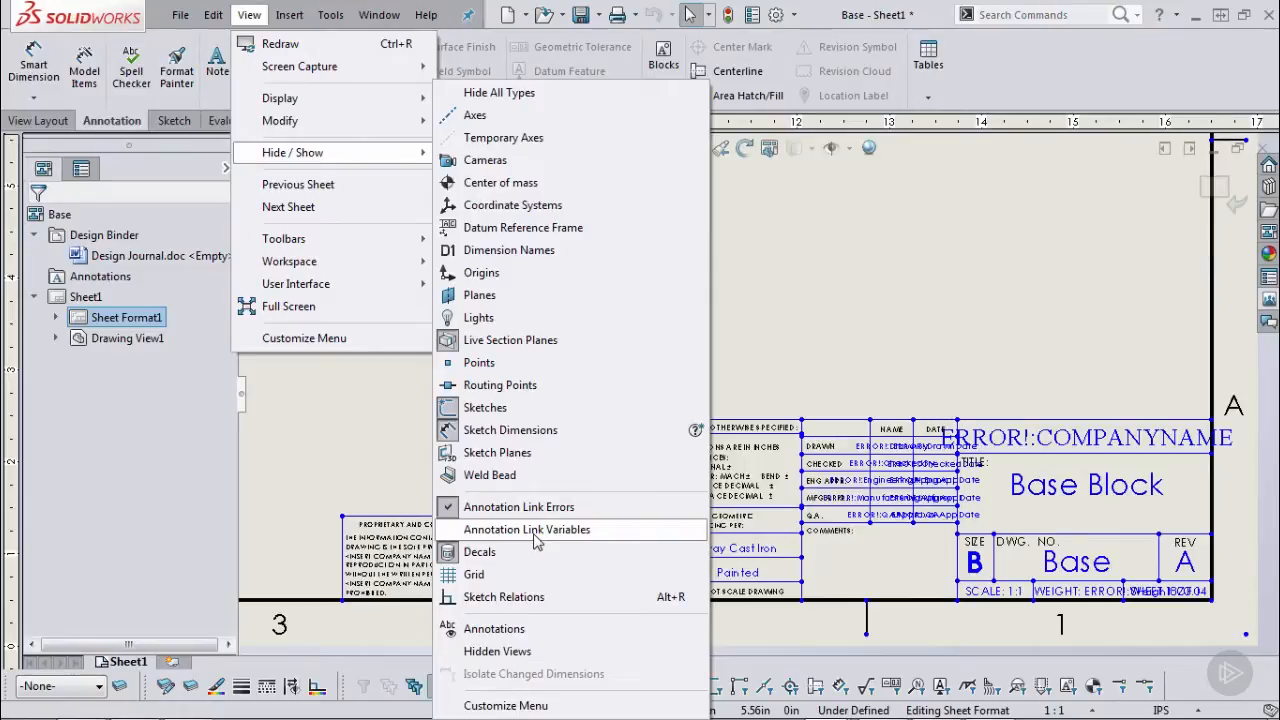
{"action": "left_click", "coordinate": [993, 393]}
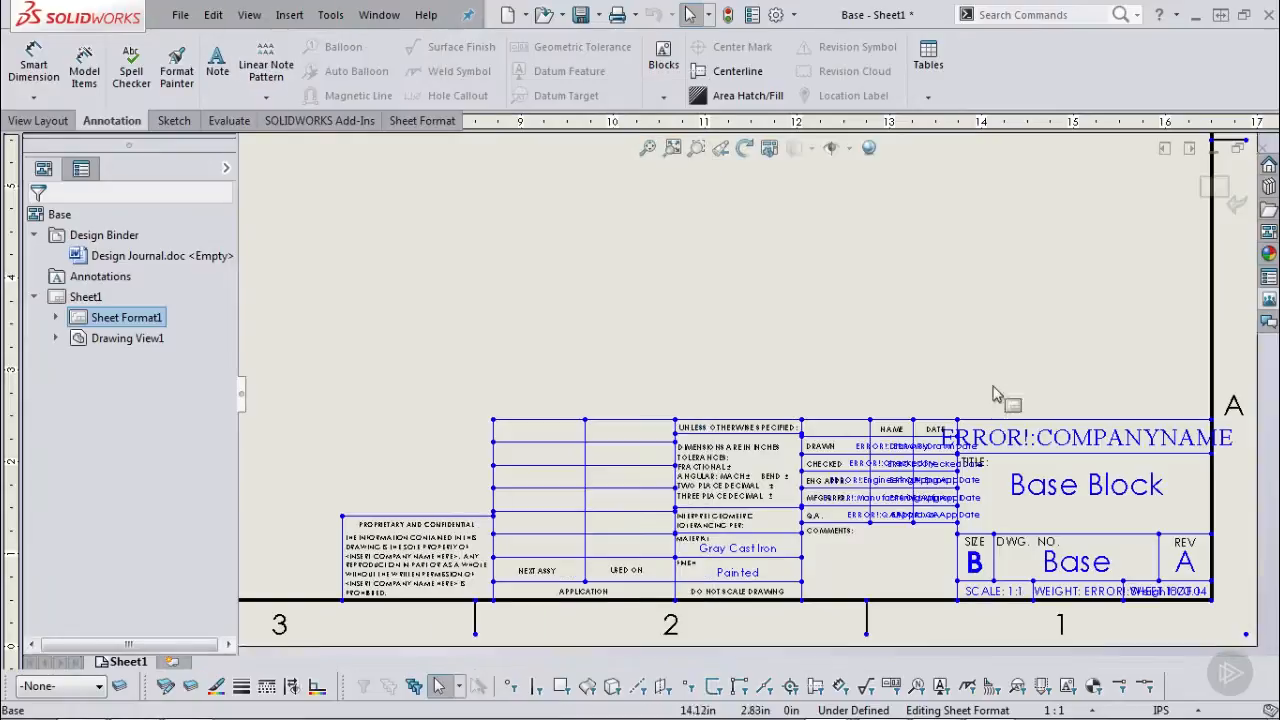
Edit the Base Block title note and show annotation link variables, revealing $PRPSHEET:"Description".
{"action": "double_click", "coordinate": [1045, 488]}
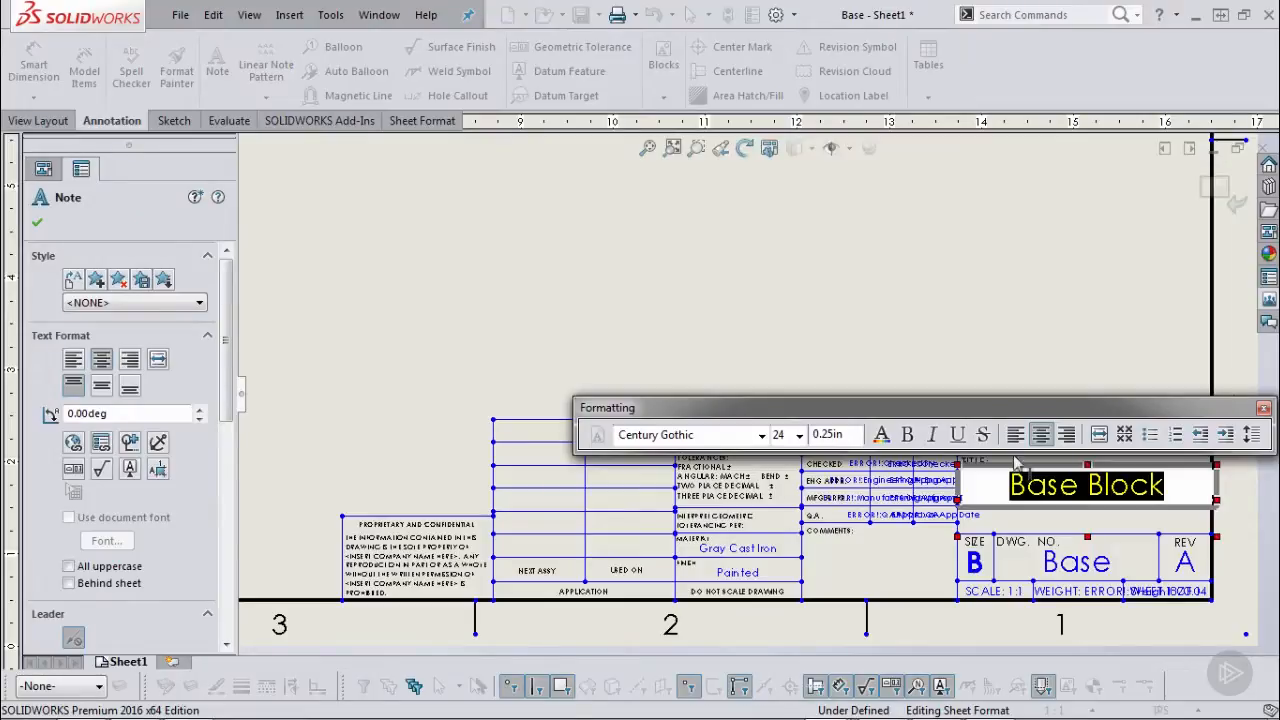
{"action": "left_click", "coordinate": [249, 14]}
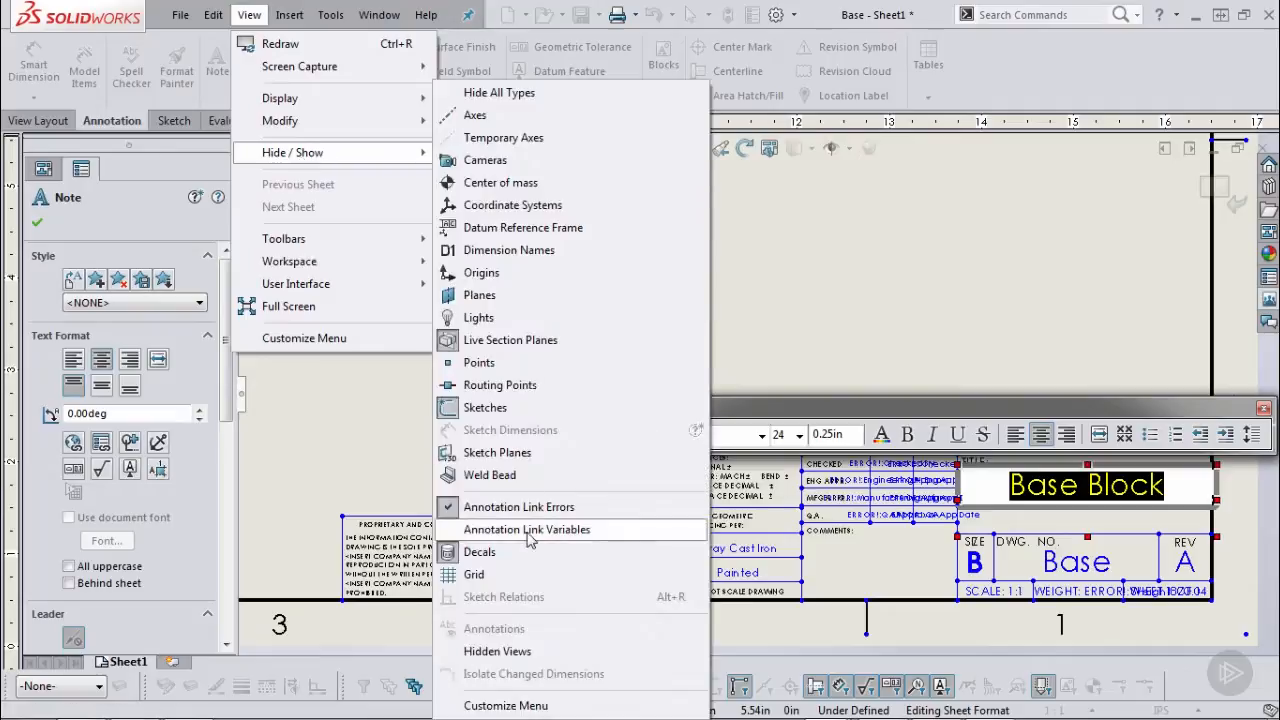
{"action": "left_click", "coordinate": [528, 540]}
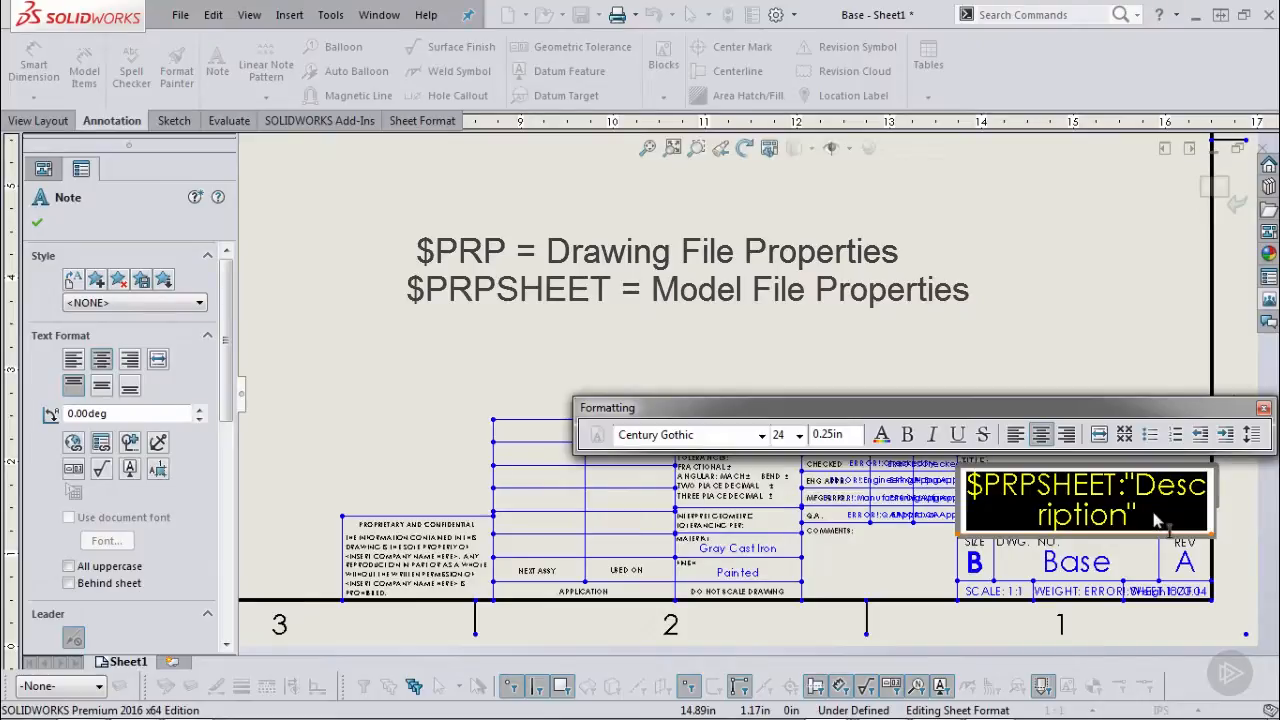
{"action": "left_click", "coordinate": [1127, 369]}
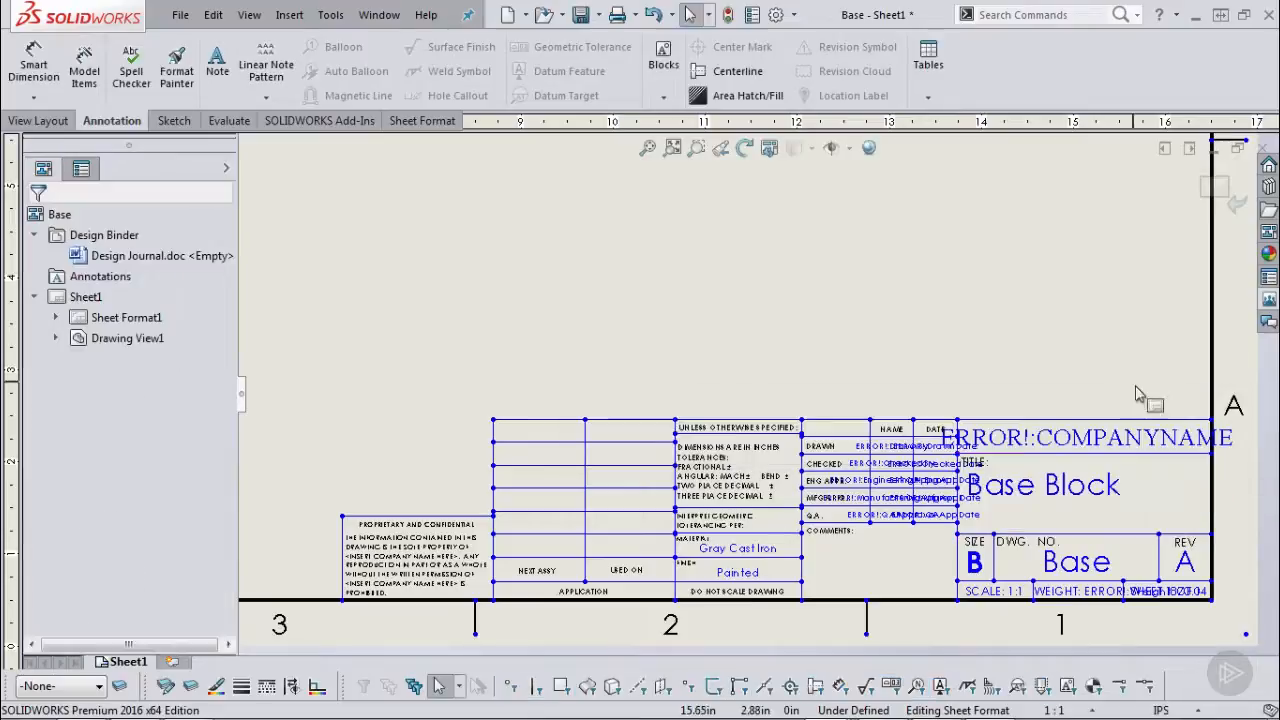
Link the Base note to the Drawing Number property so it displays 12345.
{"action": "double_click", "coordinate": [1090, 572]}
{"action": "left_click", "coordinate": [102, 443]}
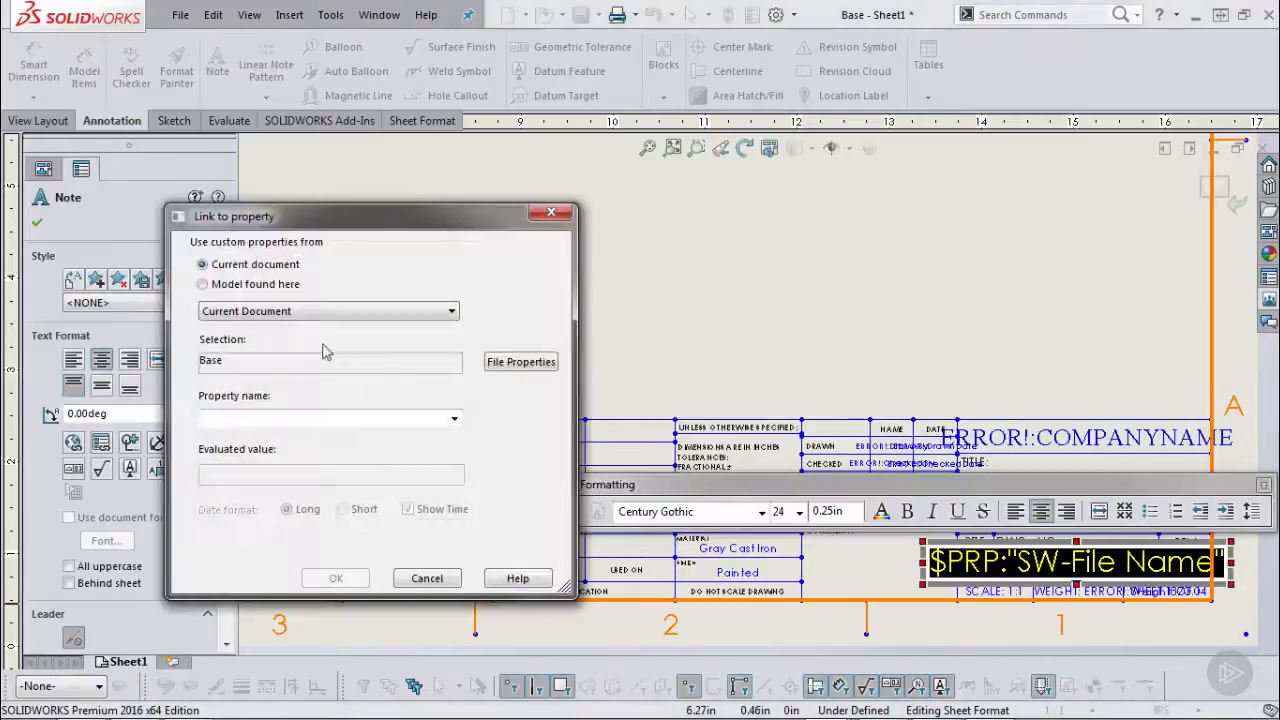
{"action": "left_click", "coordinate": [454, 418]}
{"action": "left_click", "coordinate": [275, 452]}
{"action": "left_click", "coordinate": [334, 578]}
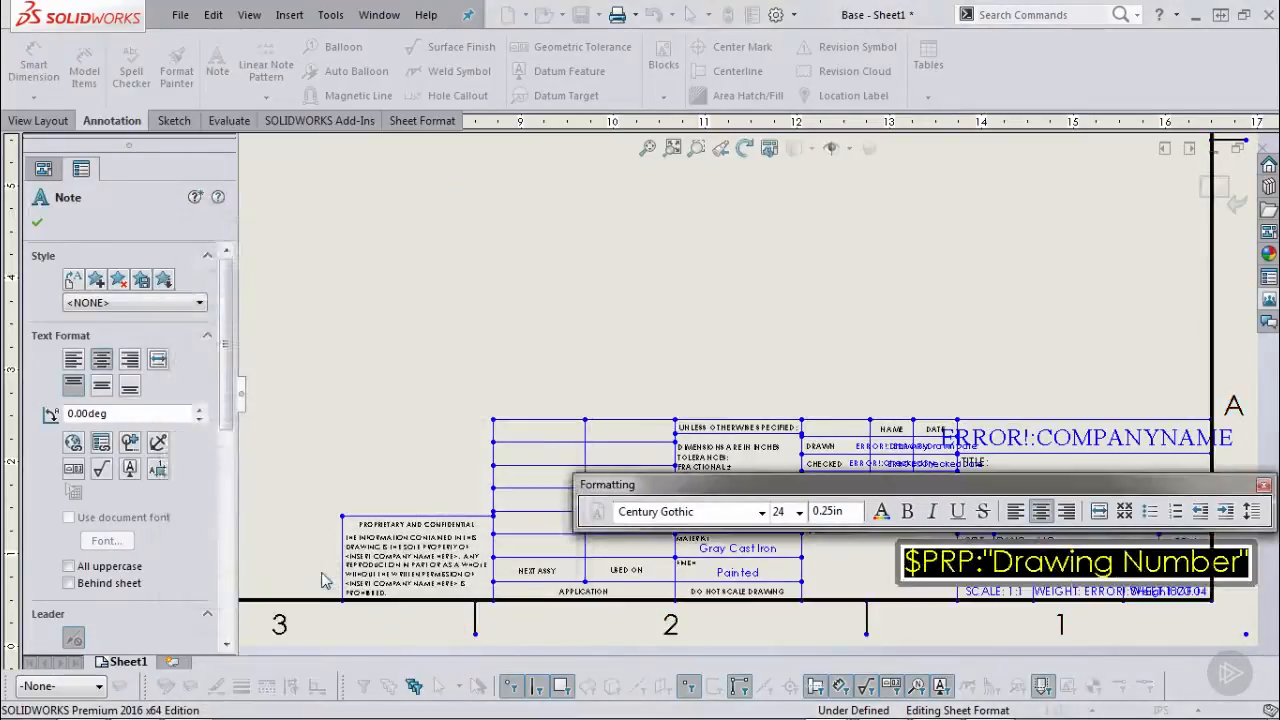
{"action": "left_click", "coordinate": [950, 337]}
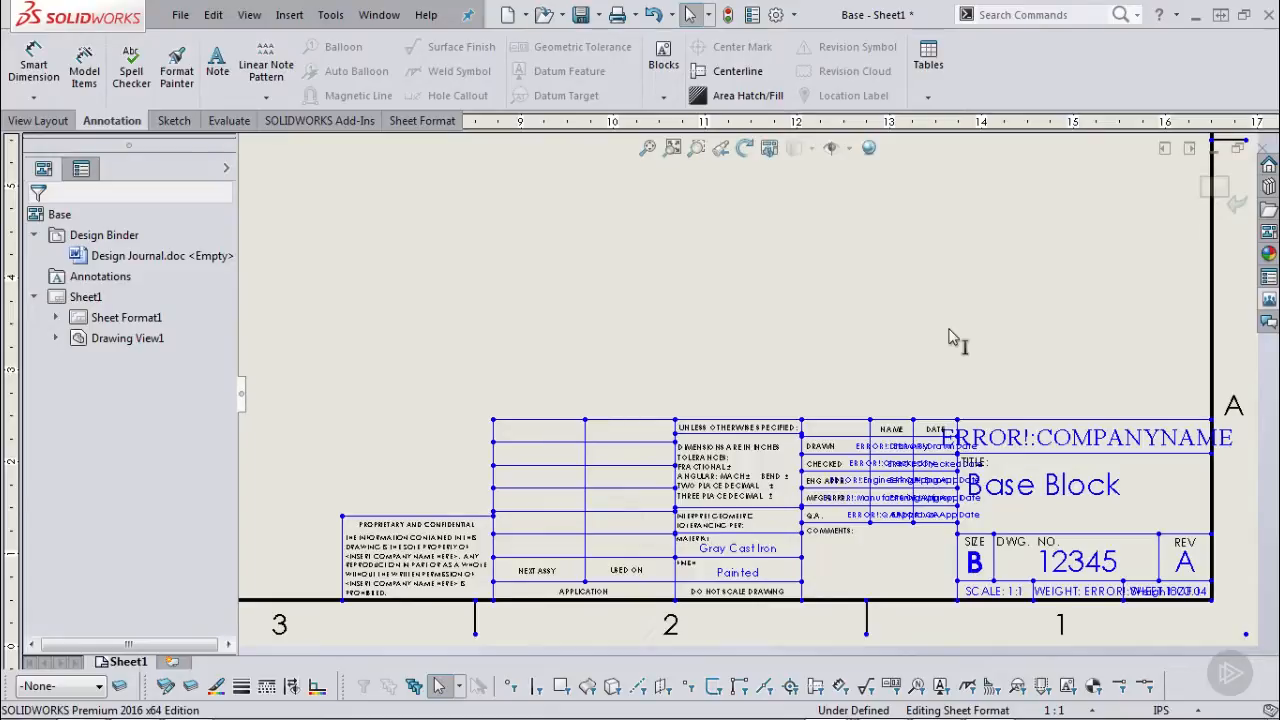
Inspect the title note's property link with the model source, then cancel without changes.
{"action": "double_click", "coordinate": [1052, 499]}
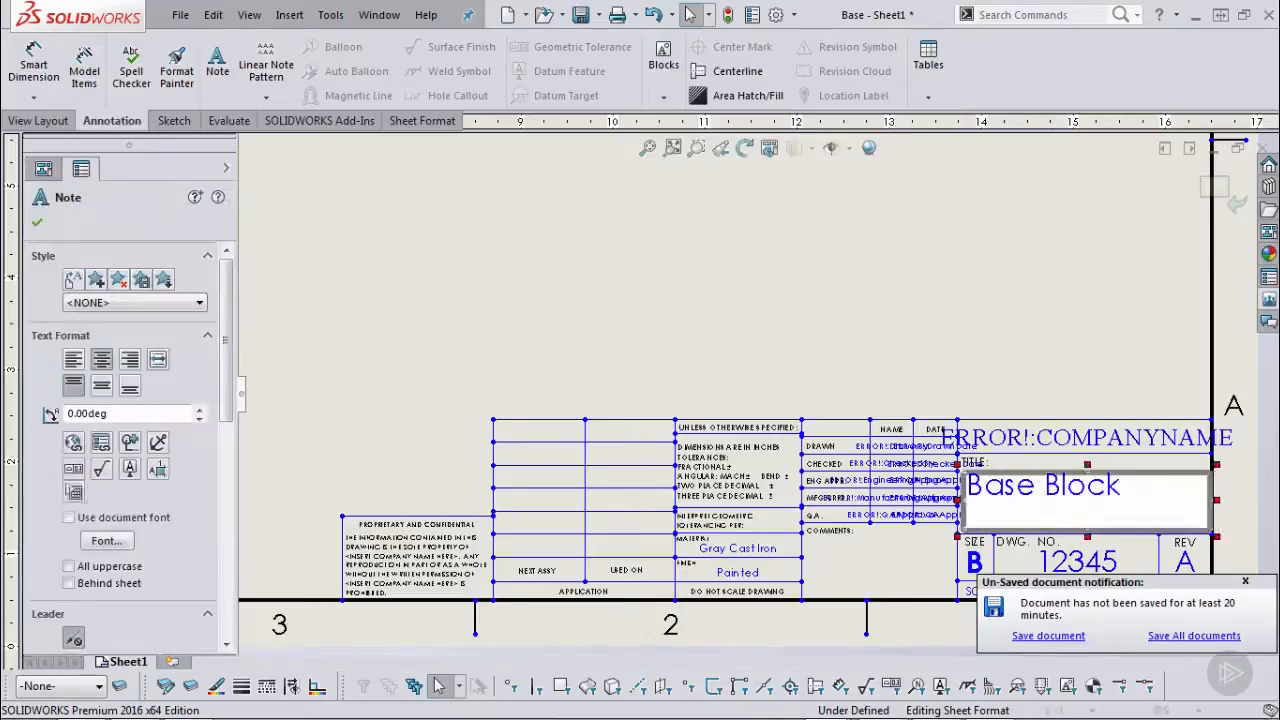
{"action": "left_click", "coordinate": [96, 452]}
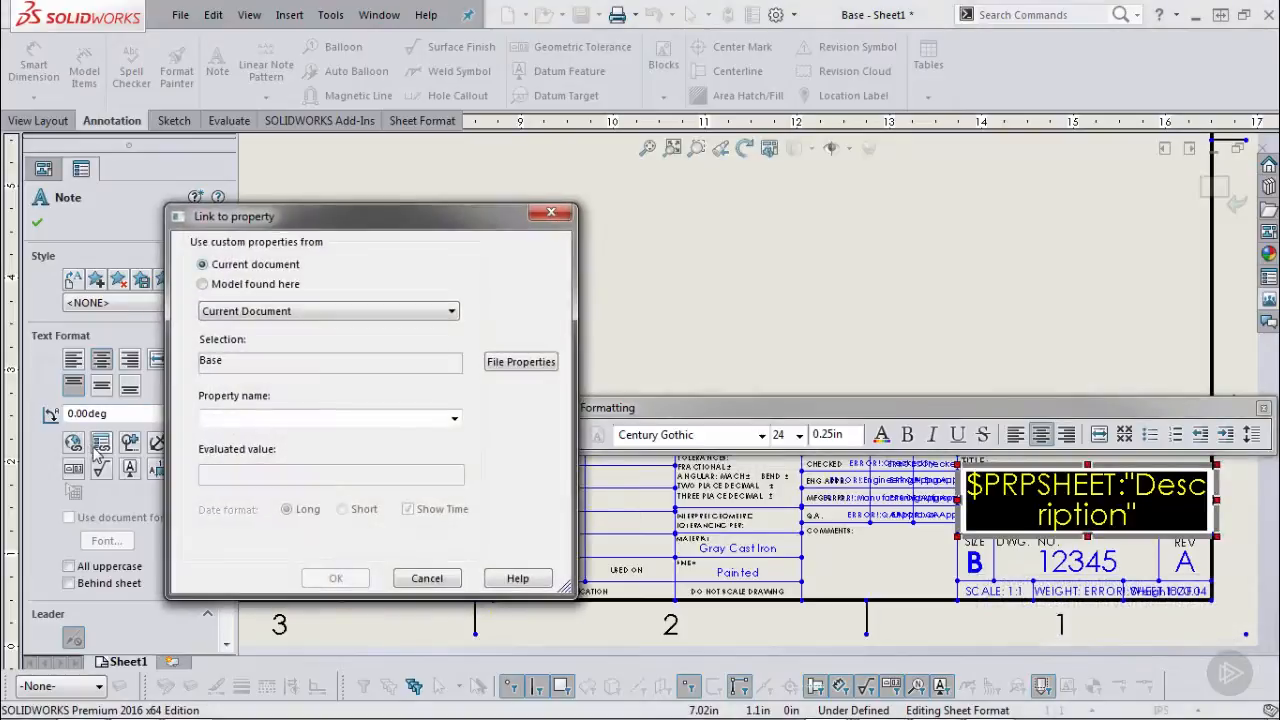
{"action": "left_click", "coordinate": [262, 286]}
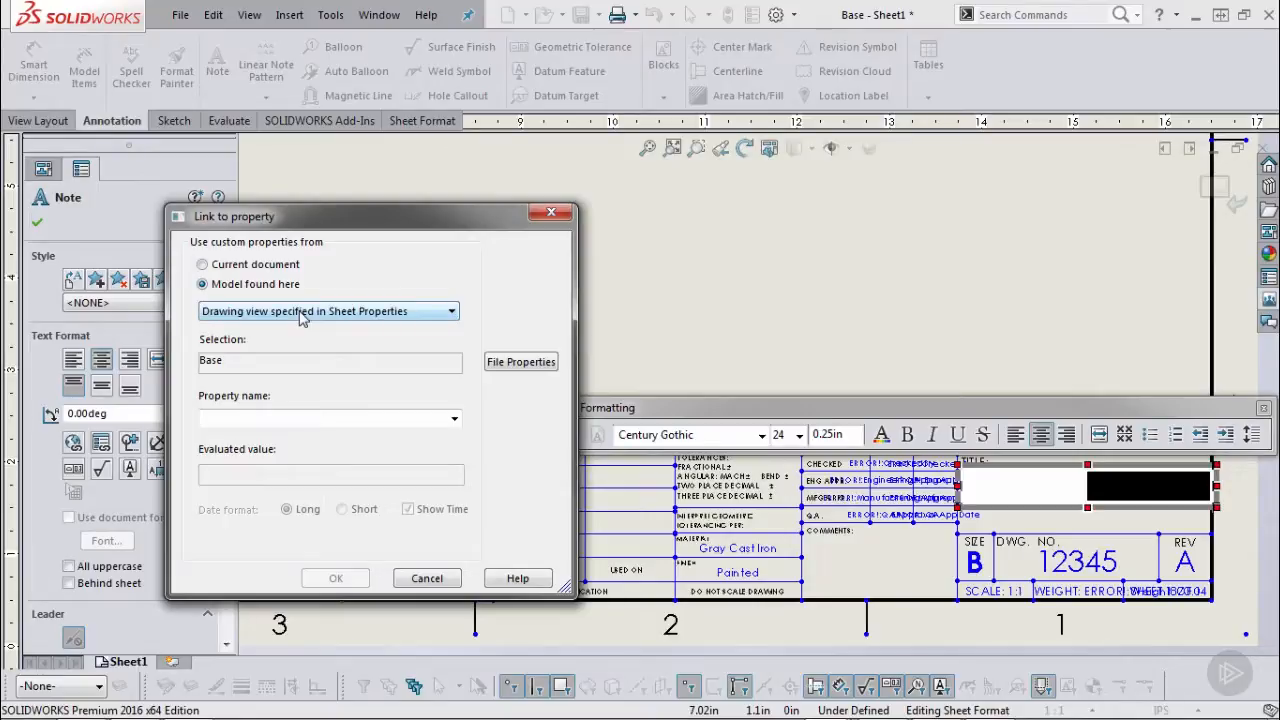
{"action": "left_click", "coordinate": [424, 579]}
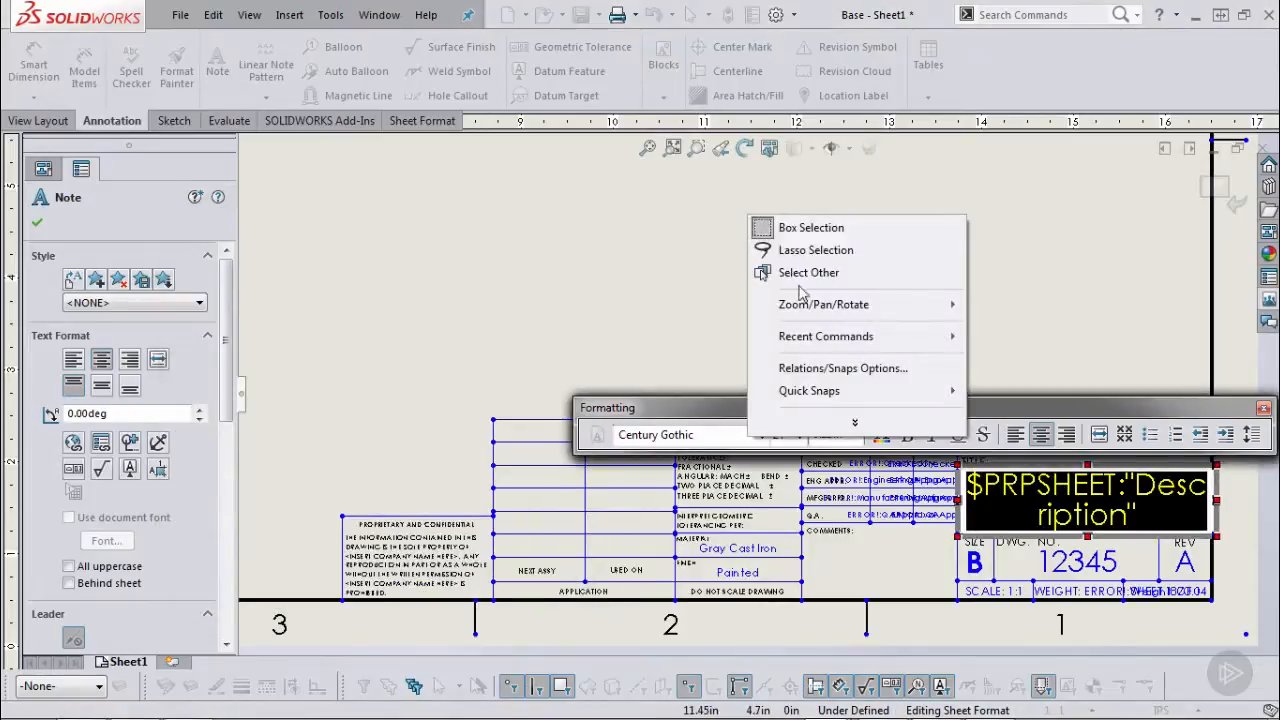
{"action": "left_click", "coordinate": [660, 294]}
In Sheet Properties, keep custom property values coming from the Default view.
{"action": "right_click", "coordinate": [714, 297]}
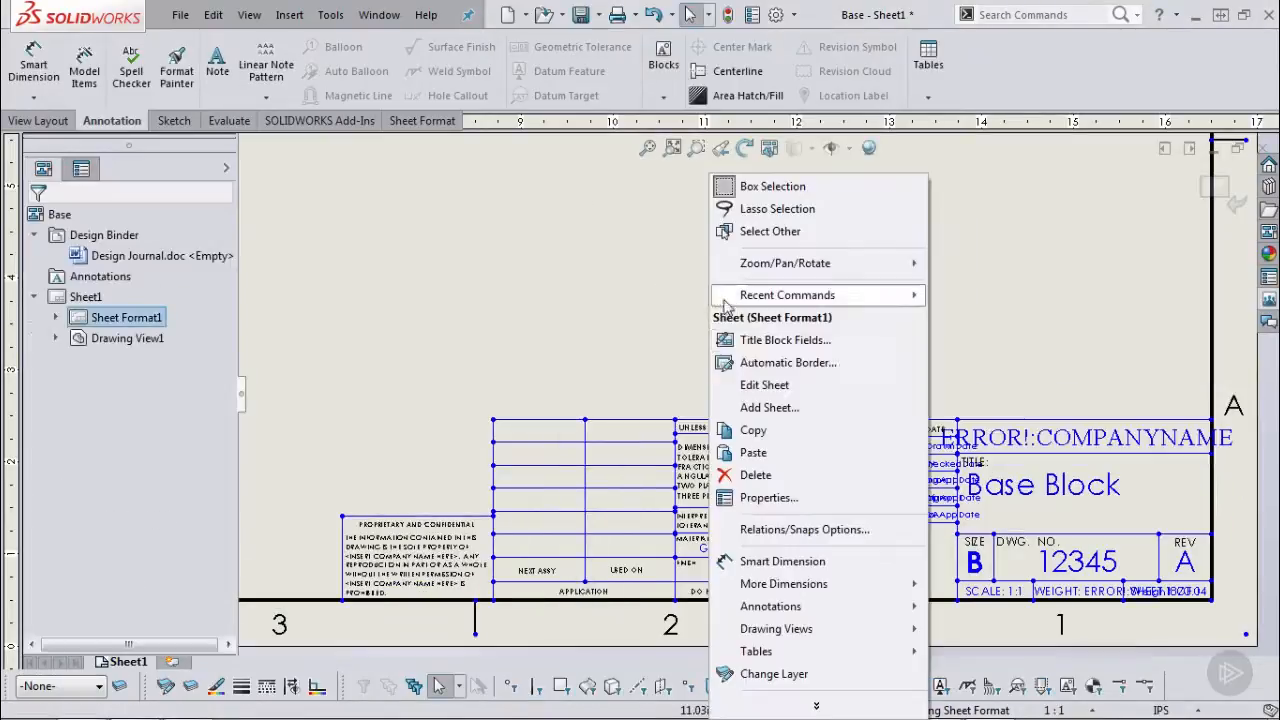
{"action": "left_click", "coordinate": [777, 497]}
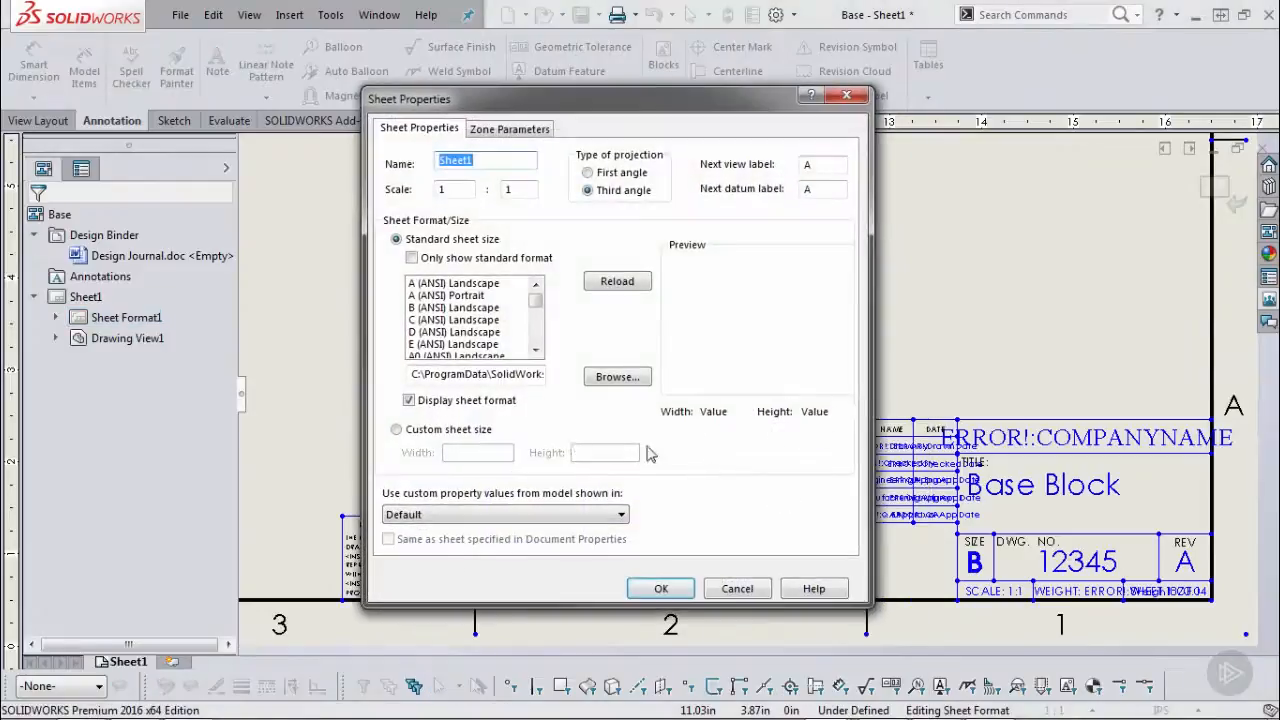
{"action": "left_click", "coordinate": [479, 514]}
{"action": "left_click", "coordinate": [477, 531]}
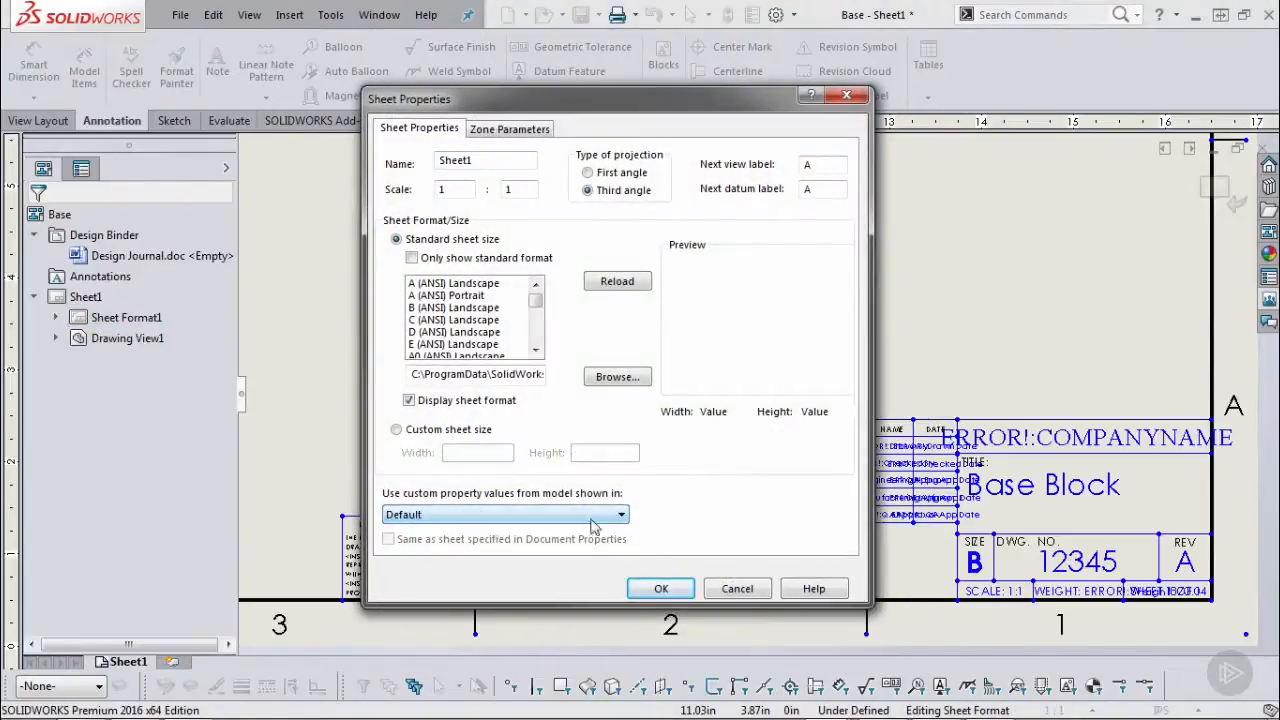
{"action": "left_click", "coordinate": [661, 588]}
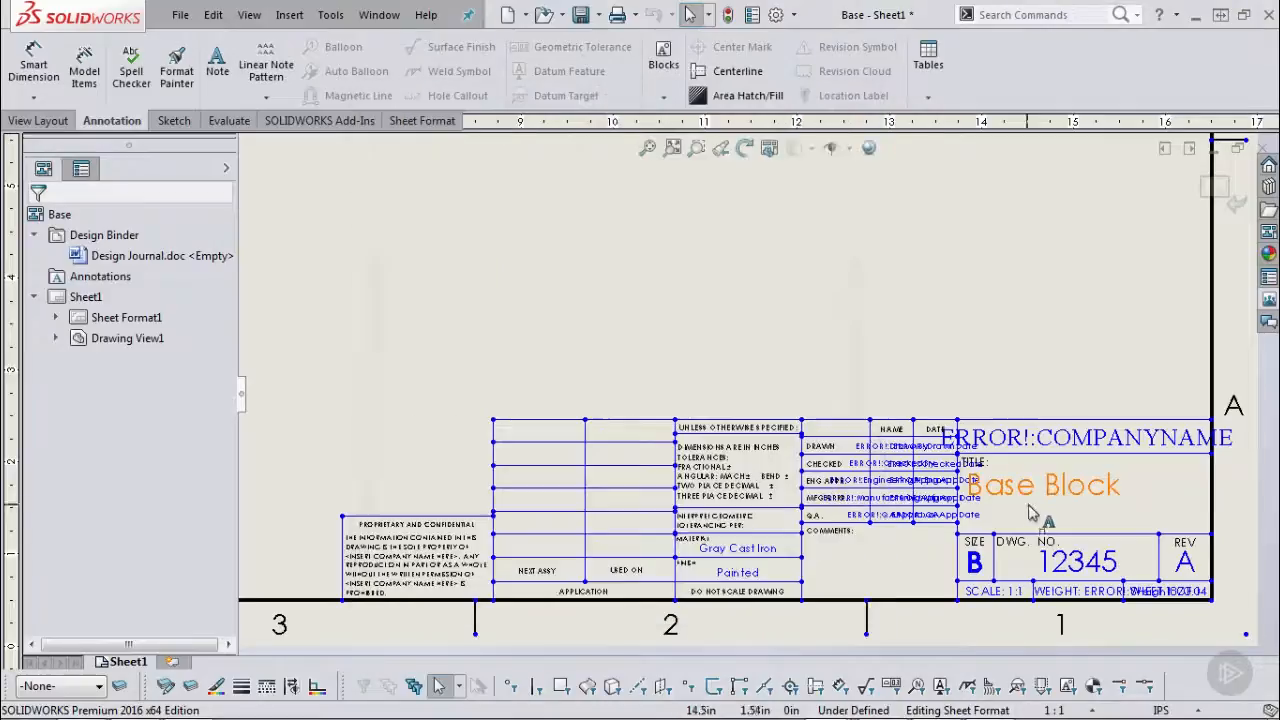
Link the title note to the model's DWG-TITLE property.
{"action": "double_click", "coordinate": [1043, 485]}
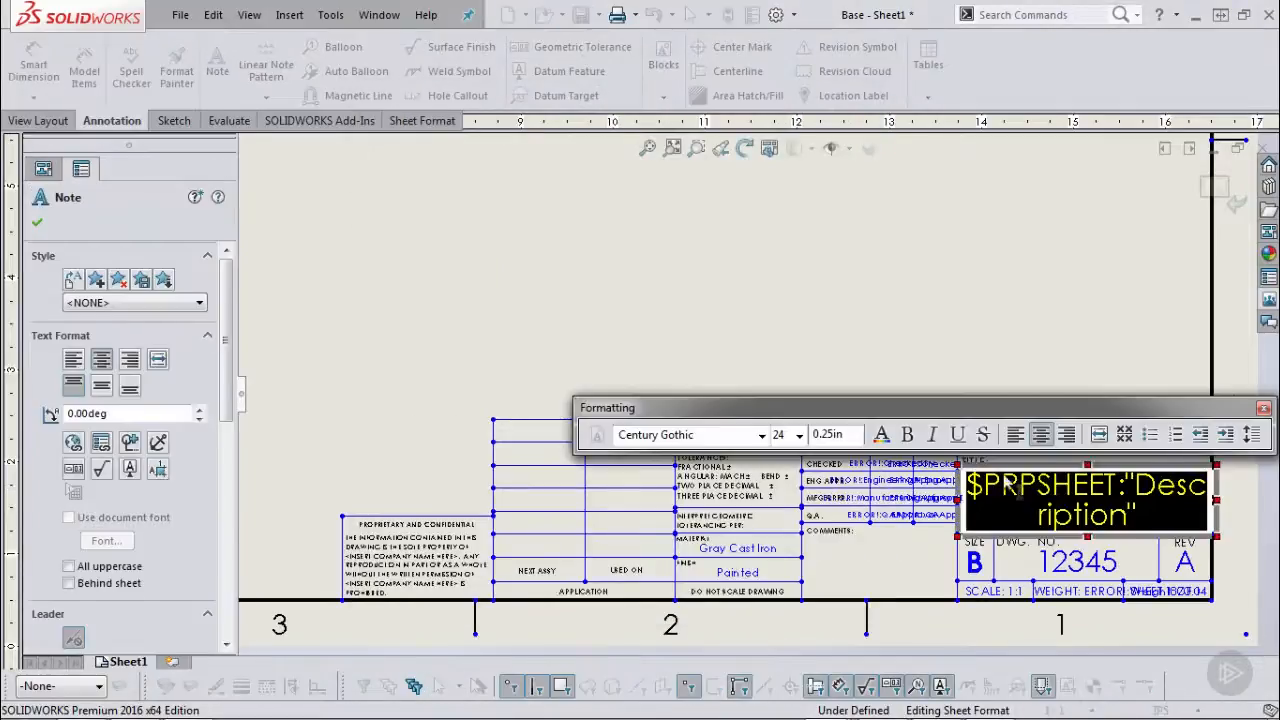
{"action": "left_click", "coordinate": [73, 442]}
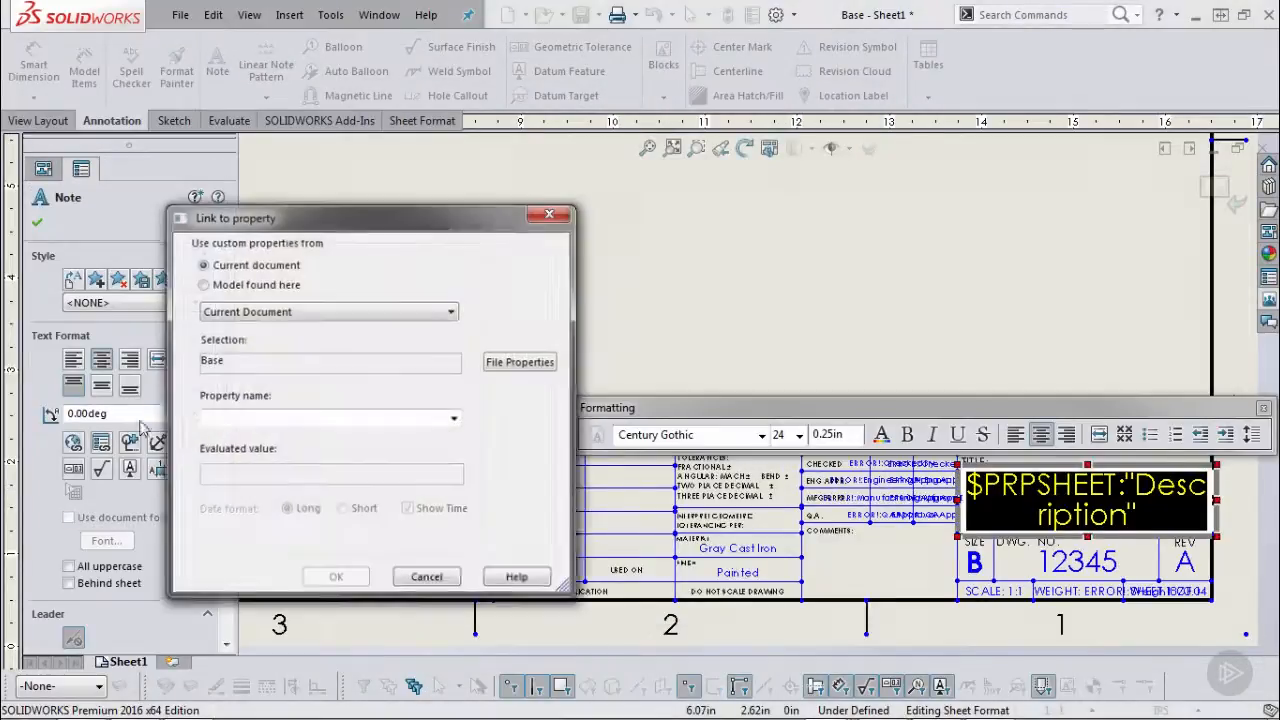
{"action": "left_click", "coordinate": [203, 284]}
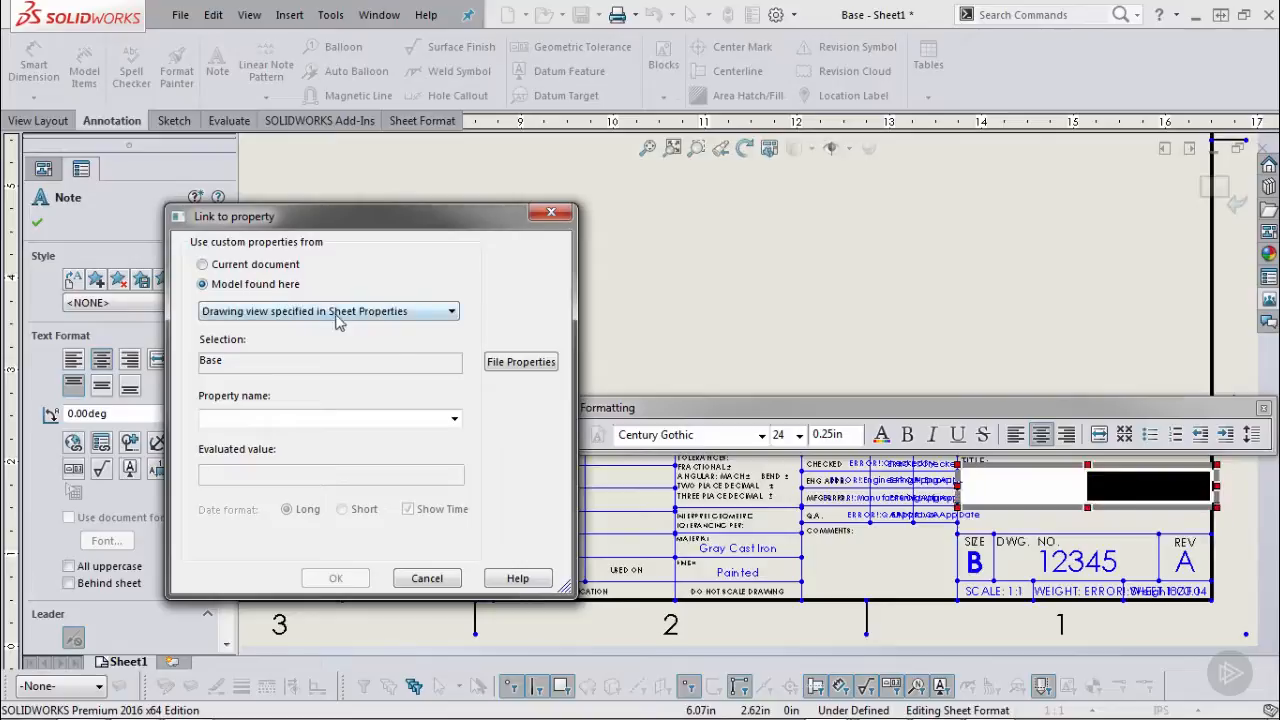
{"action": "left_click", "coordinate": [454, 419]}
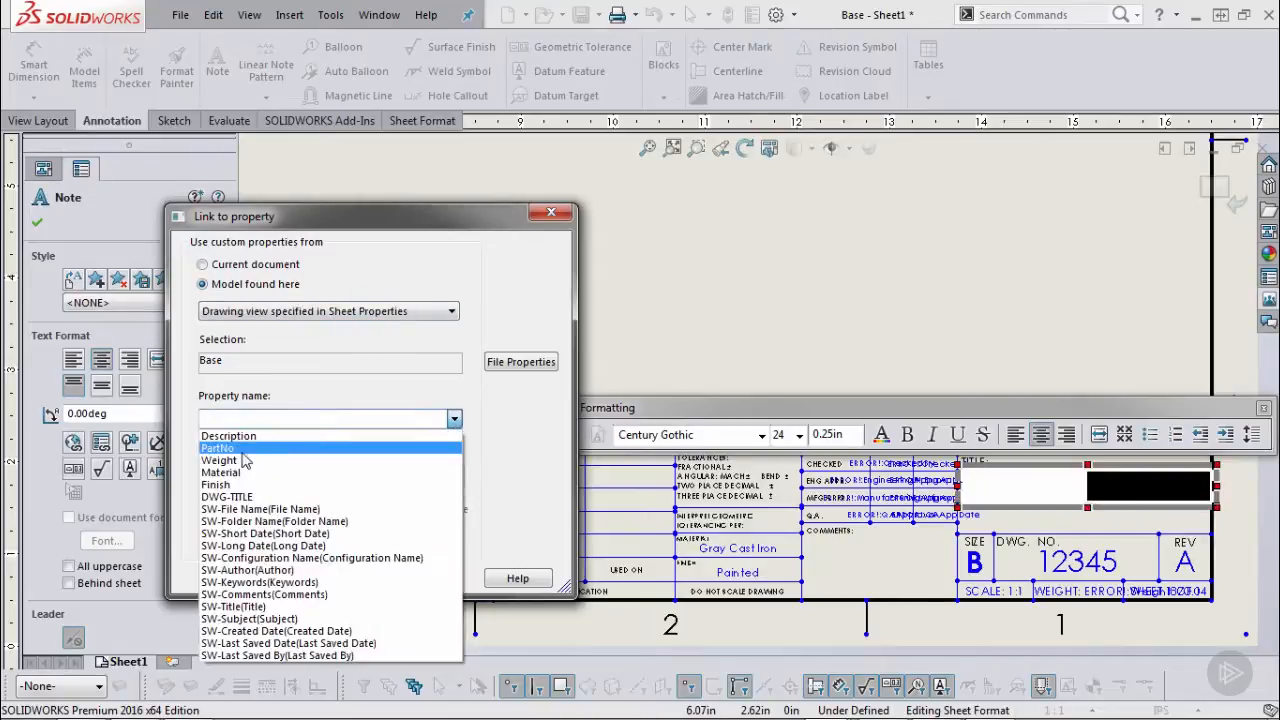
{"action": "left_click", "coordinate": [240, 497]}
{"action": "left_click", "coordinate": [338, 576]}
{"action": "left_click", "coordinate": [607, 340]}
Link the Gray Cast Iron material note to the model's Material property.
{"action": "left_click", "coordinate": [740, 549]}
{"action": "double_click", "coordinate": [740, 549]}
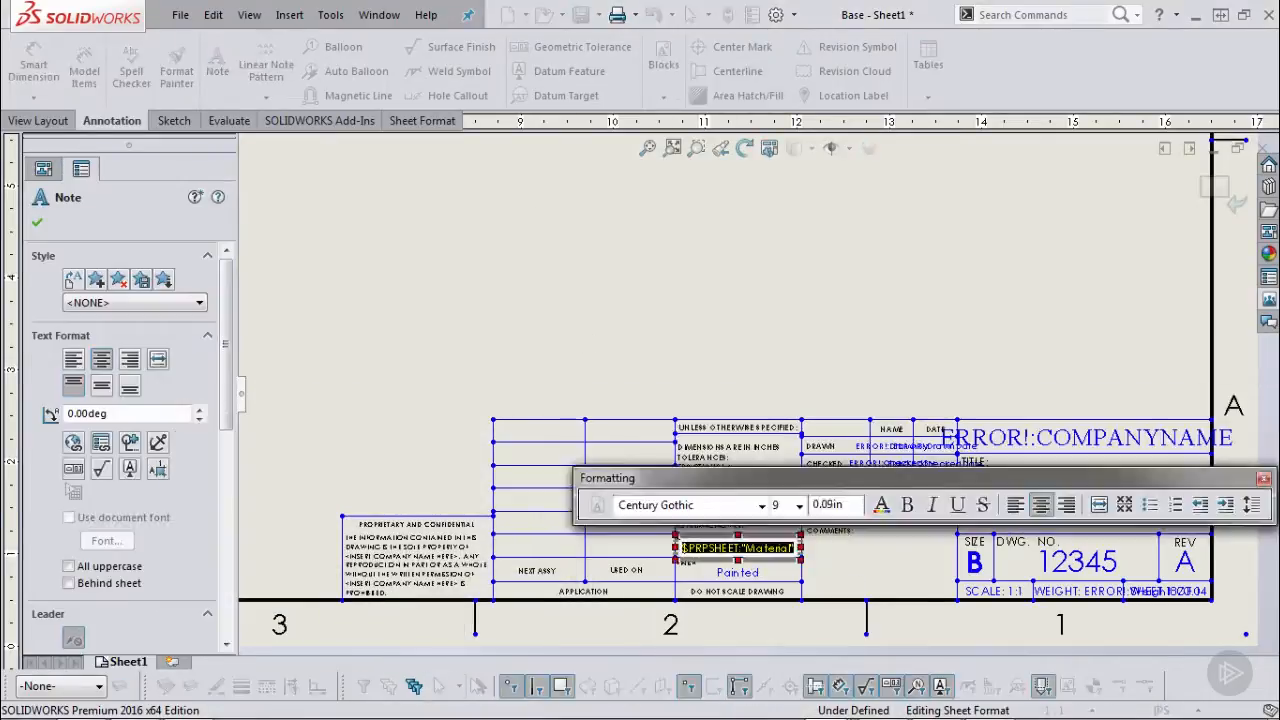
{"action": "left_click", "coordinate": [101, 442]}
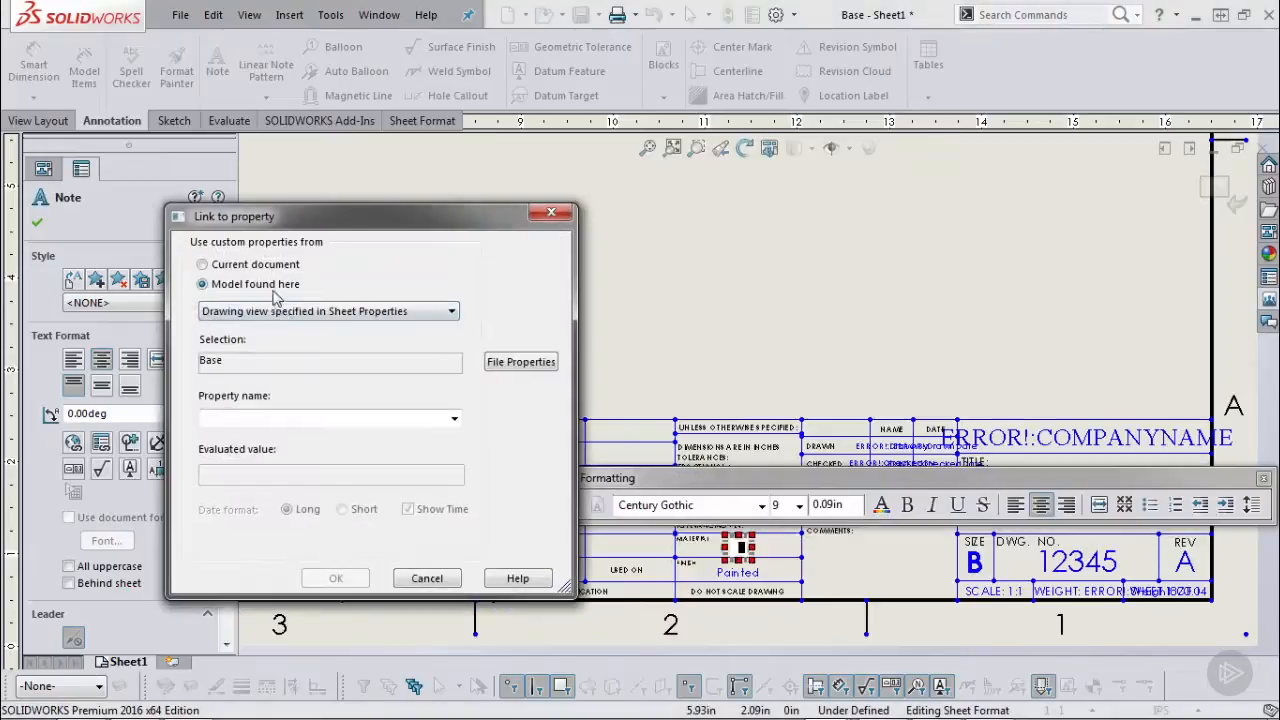
{"action": "left_click", "coordinate": [446, 427]}
{"action": "left_click", "coordinate": [240, 478]}
{"action": "left_click", "coordinate": [336, 578]}
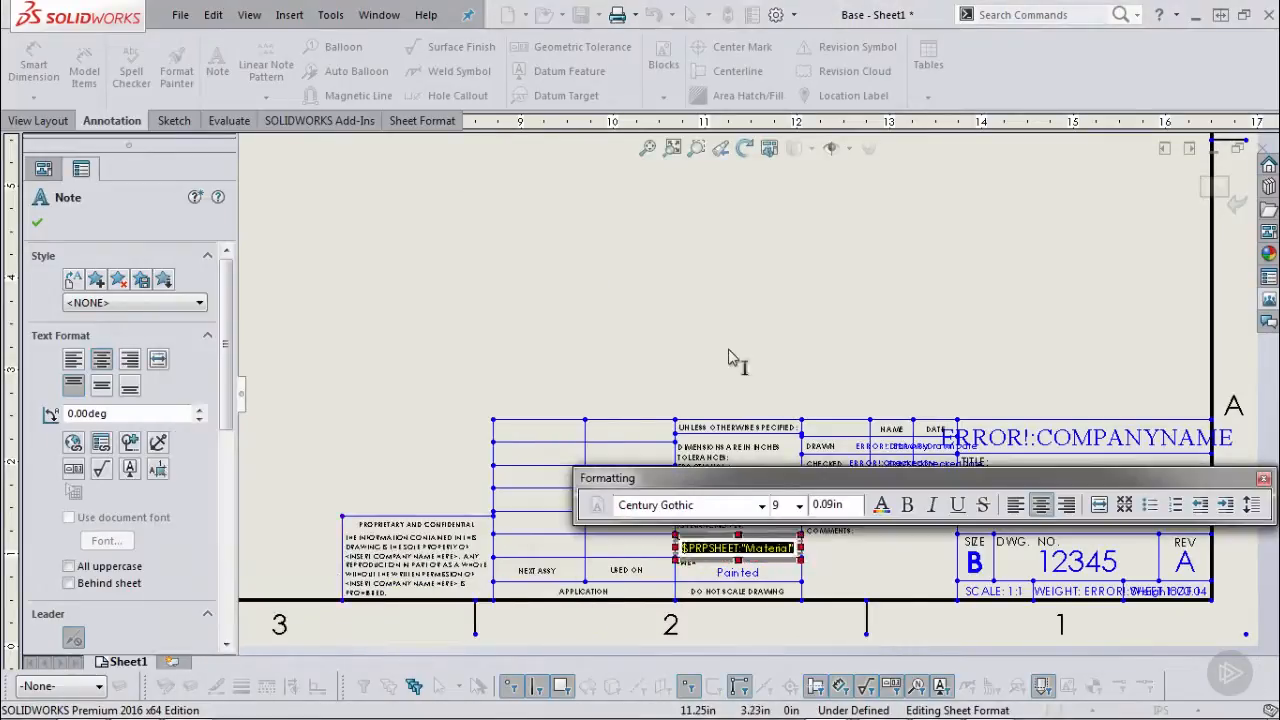
{"action": "left_click", "coordinate": [728, 356]}
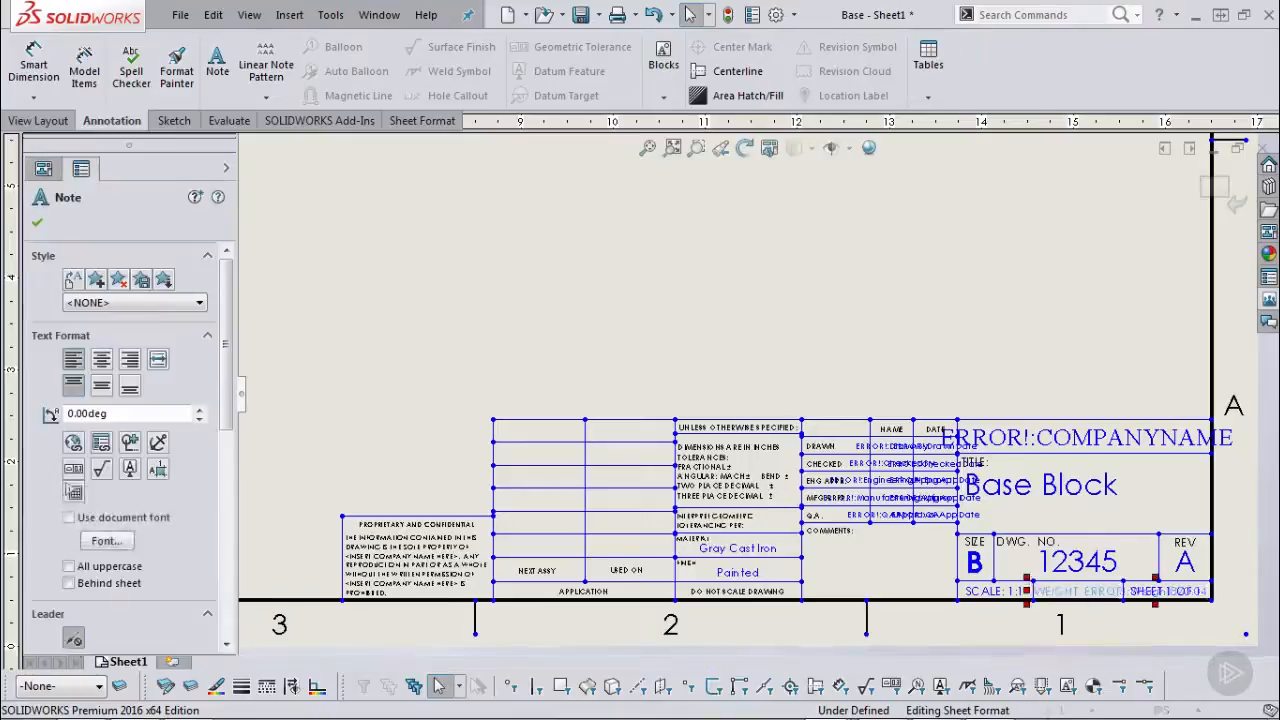
Replace the weight note's old link text with the Weight property, showing WEIGHT: 873.04.
{"action": "double_click", "coordinate": [1102, 593]}
{"action": "left_click_drag", "start_coordinate": [1086, 593], "coordinate": [1264, 614]}
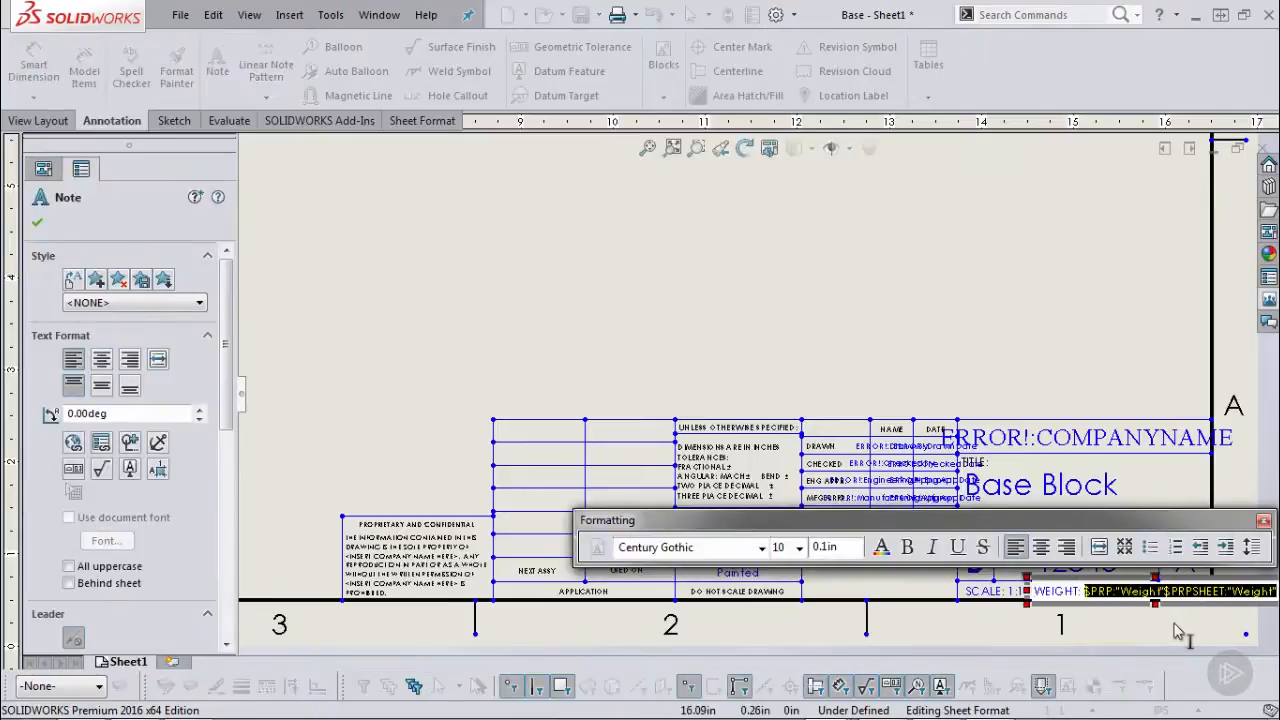
{"action": "key", "text": "Delete"}
{"action": "left_click", "coordinate": [101, 441]}
{"action": "left_click", "coordinate": [454, 419]}
{"action": "left_click", "coordinate": [260, 463]}
{"action": "left_click", "coordinate": [336, 578]}
{"action": "left_click", "coordinate": [829, 294]}
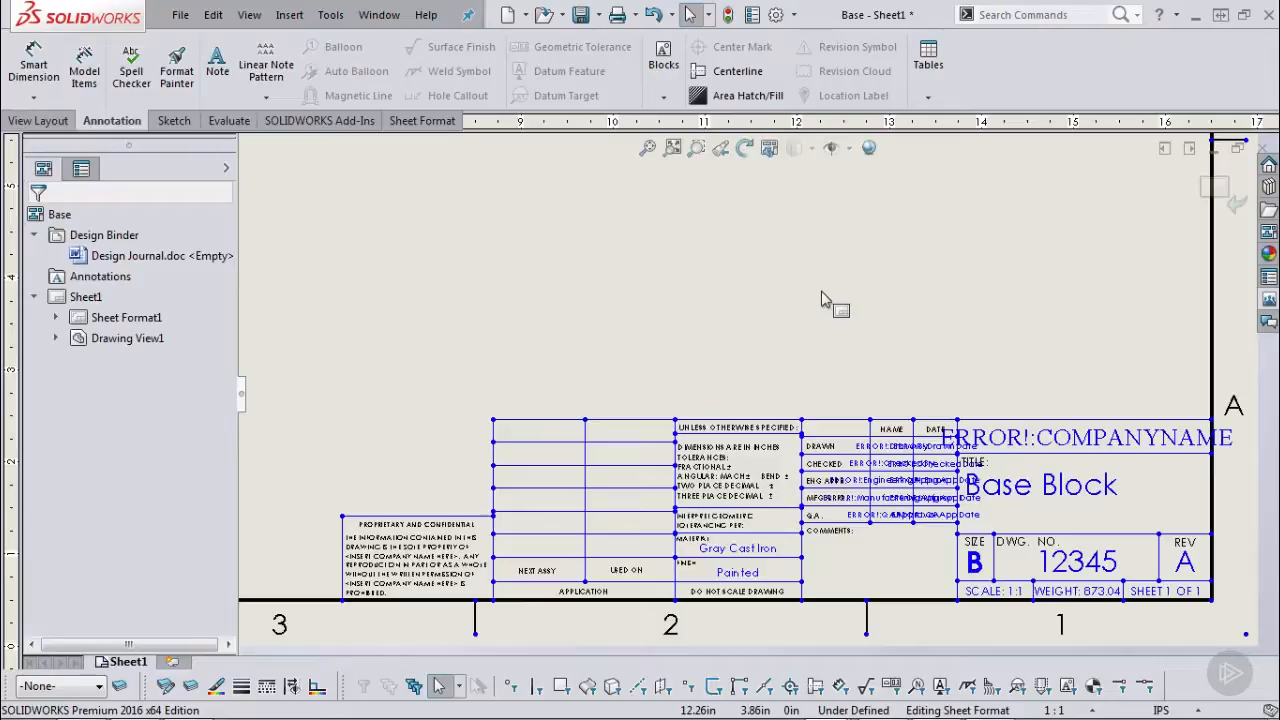
Zoom into the title block and delete the Painted note in the FINISH cell.
{"action": "scroll", "coordinate": [752, 562], "scroll_direction": "down", "scroll_amount": 1}
{"action": "scroll", "coordinate": [752, 563], "scroll_direction": "down", "scroll_amount": 2}
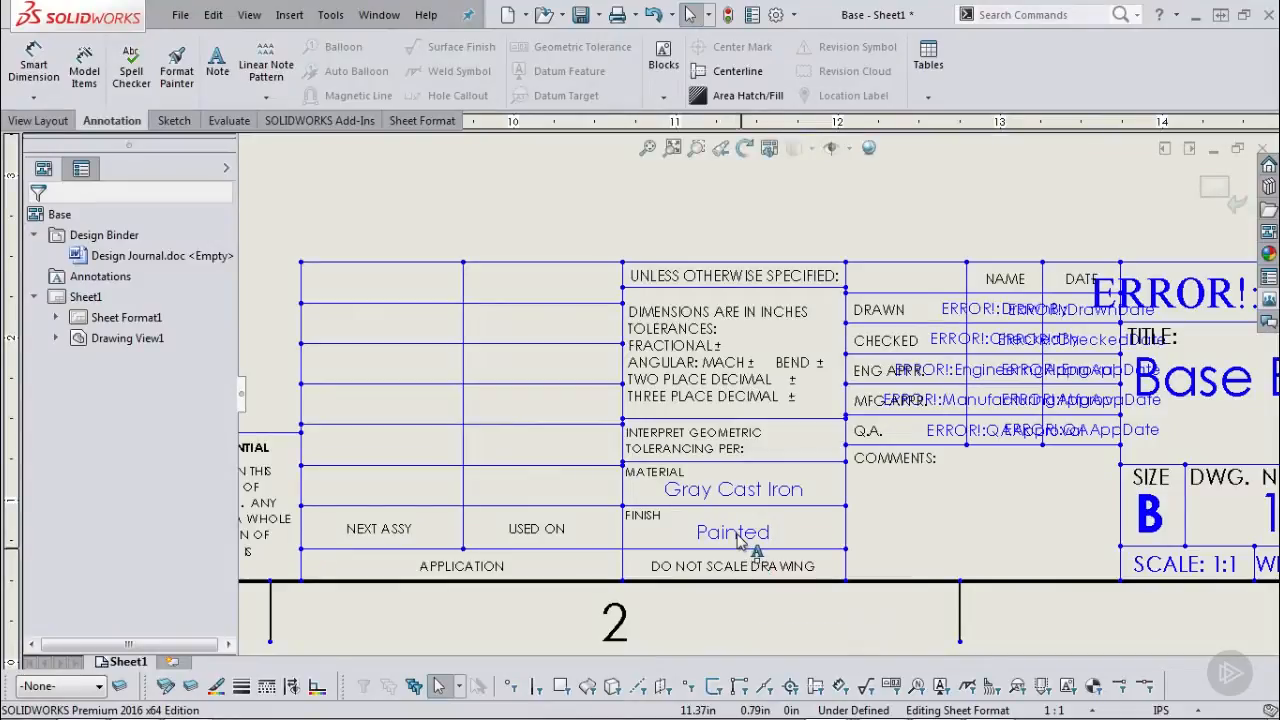
{"action": "double_click", "coordinate": [737, 535]}
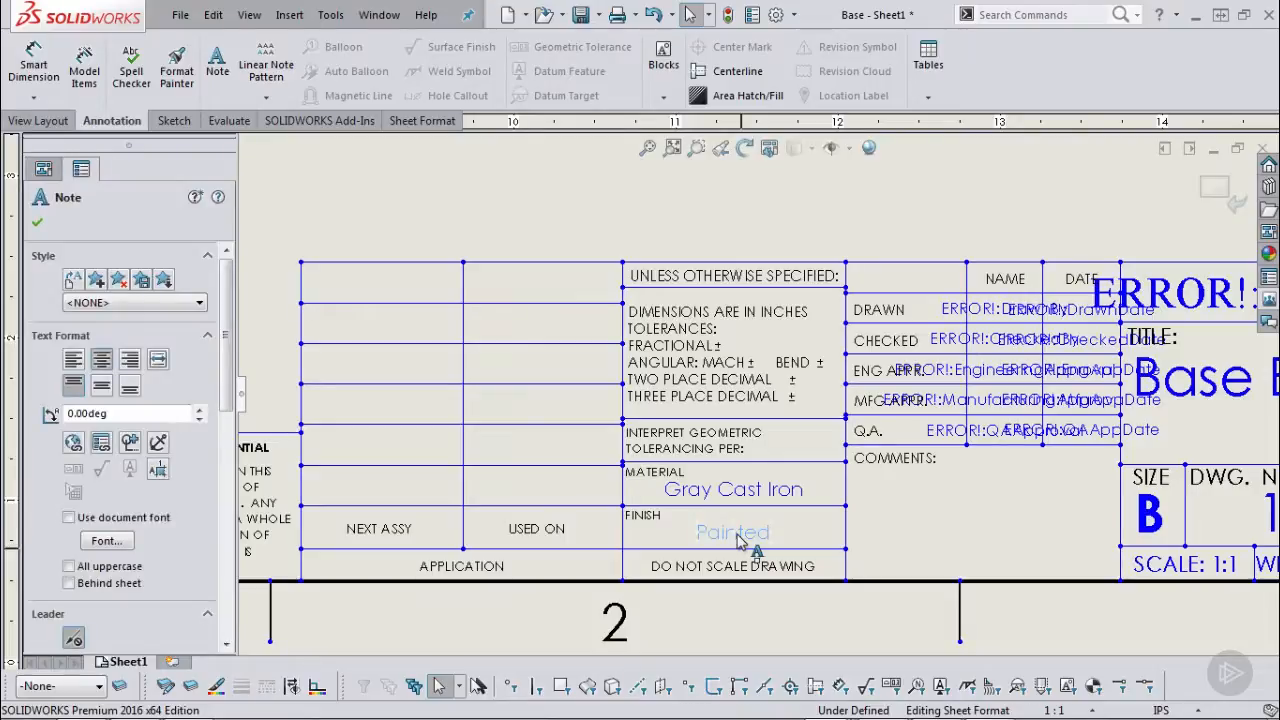
{"action": "key", "text": "Delete"}
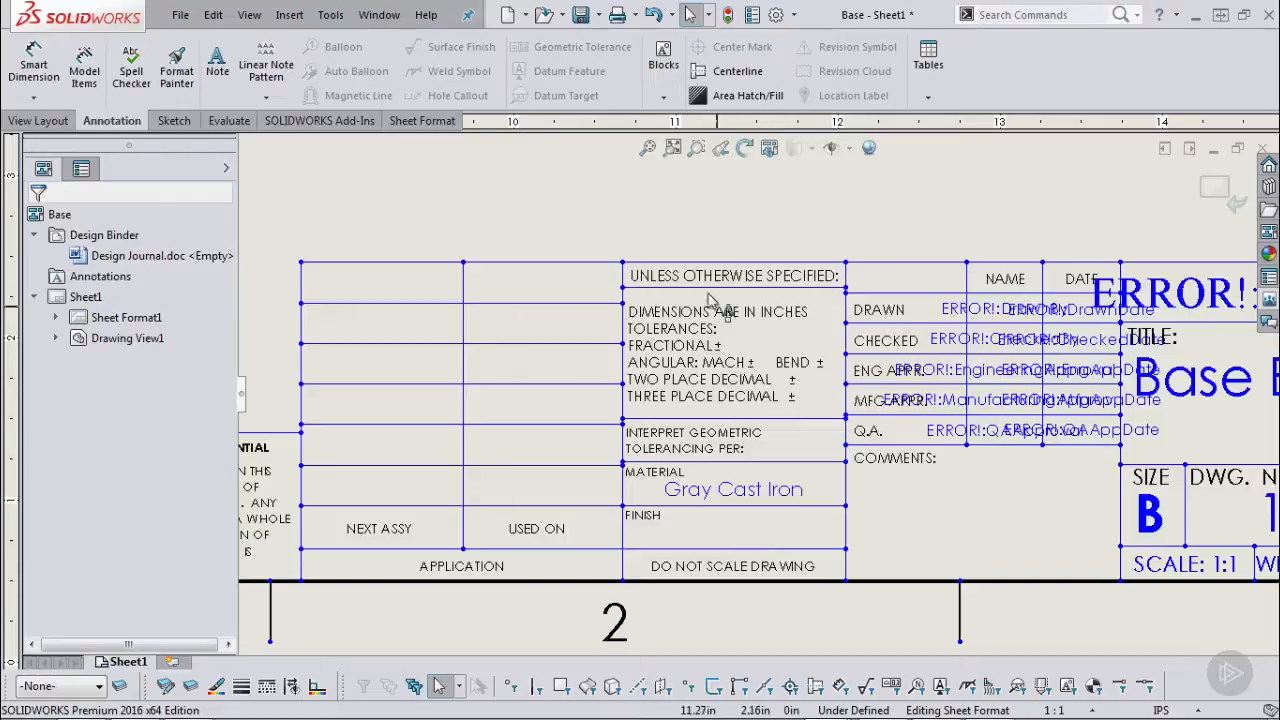
Add a FINISH-cell note with $PRPSHEET:"Finish", showing Painted, and position it in the cell.
{"action": "left_click", "coordinate": [217, 63]}
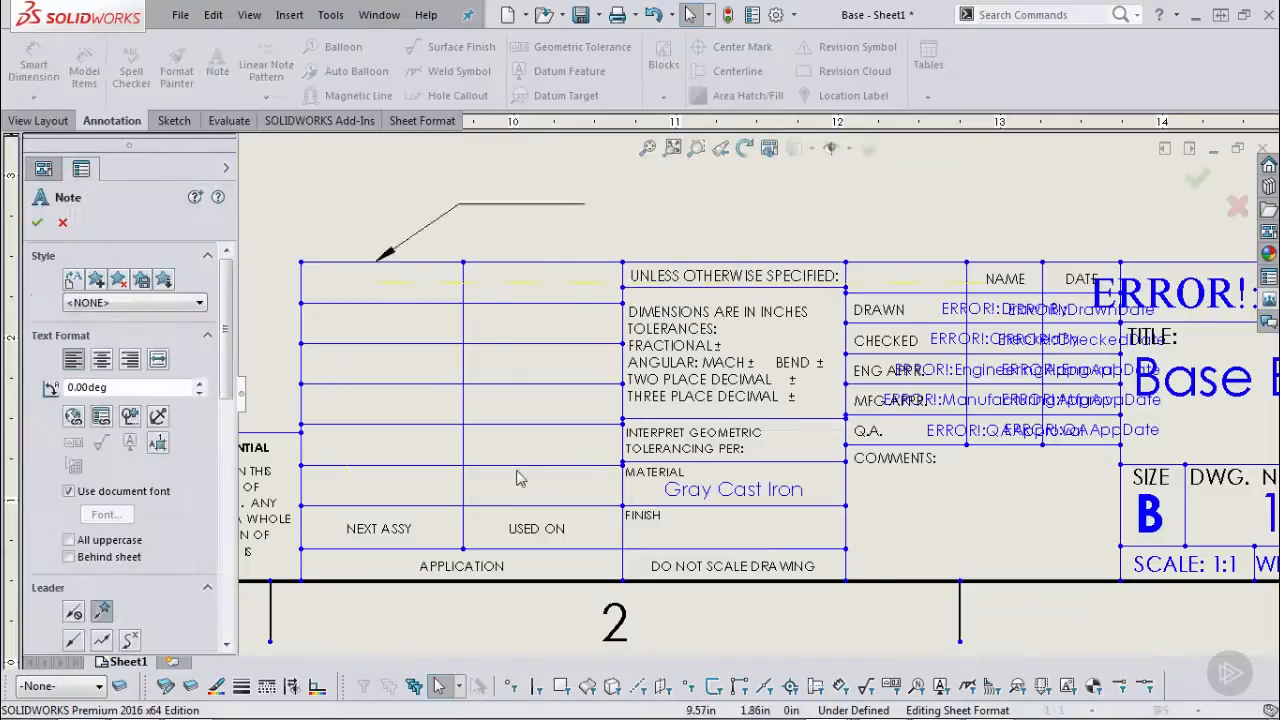
{"action": "left_click", "coordinate": [705, 526]}
{"action": "type", "text": "$"}
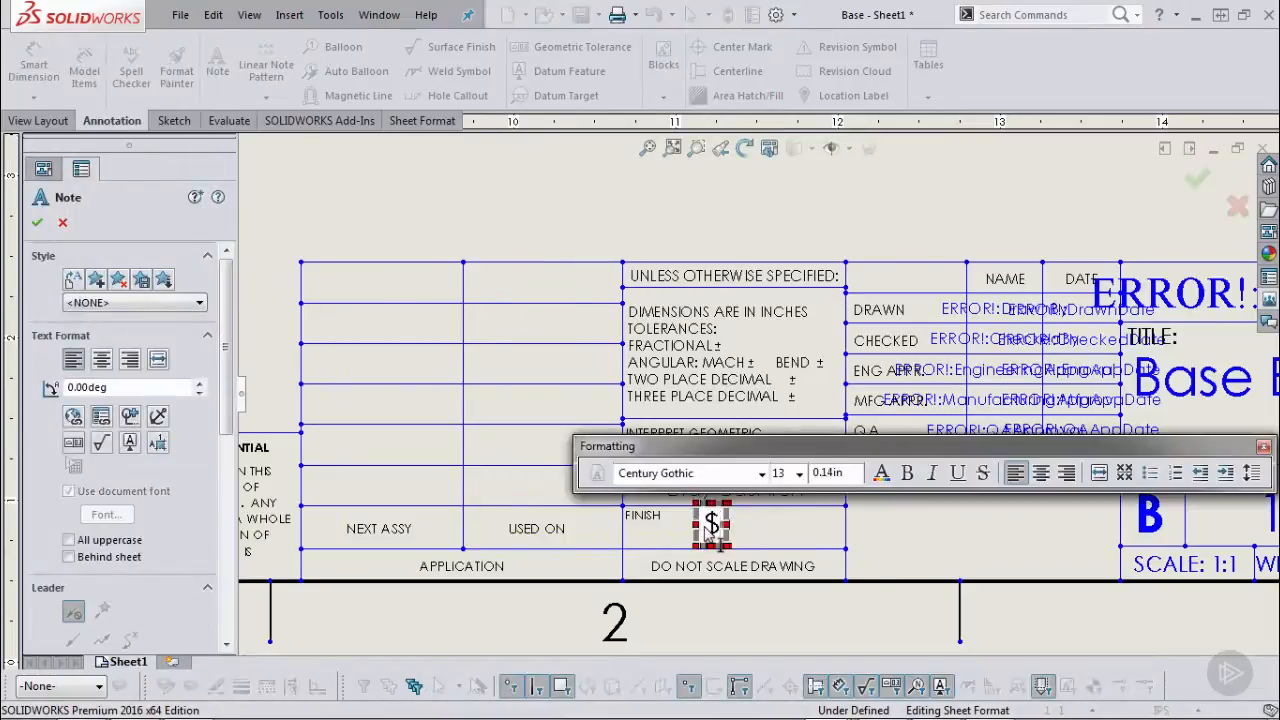
{"action": "type", "text": "PRPS"}
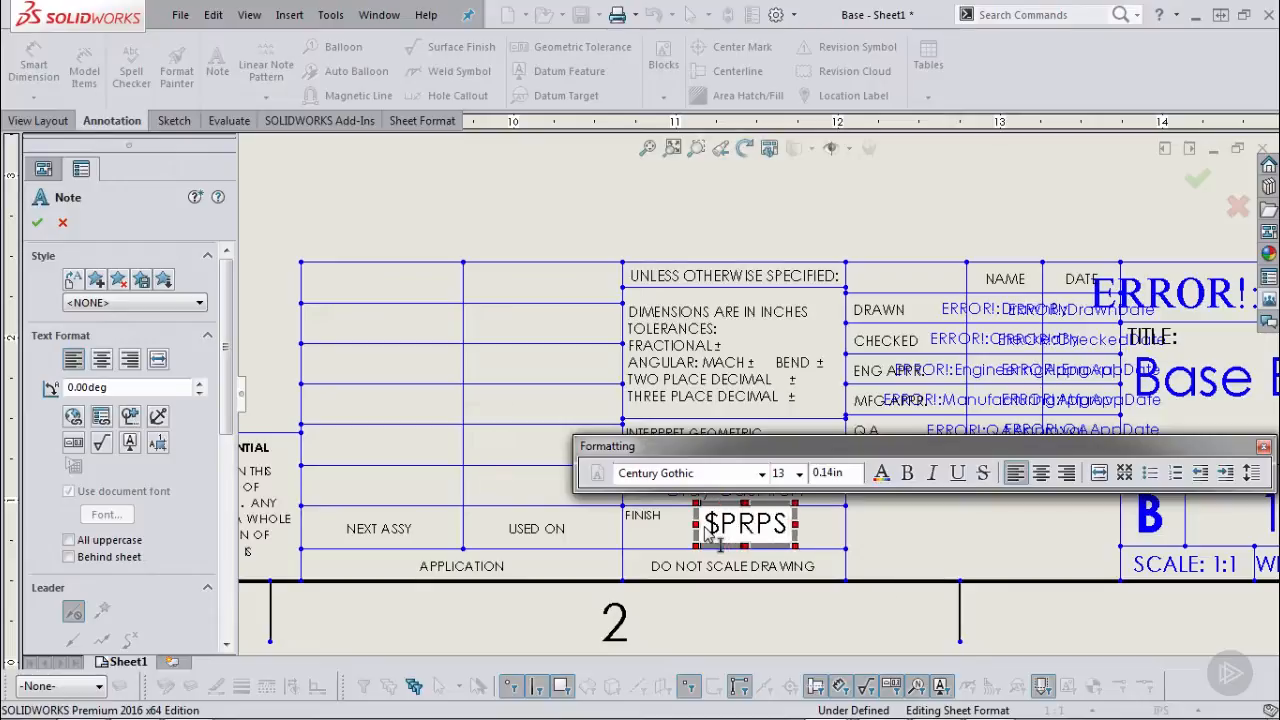
{"action": "type", "text": "HEET:"}
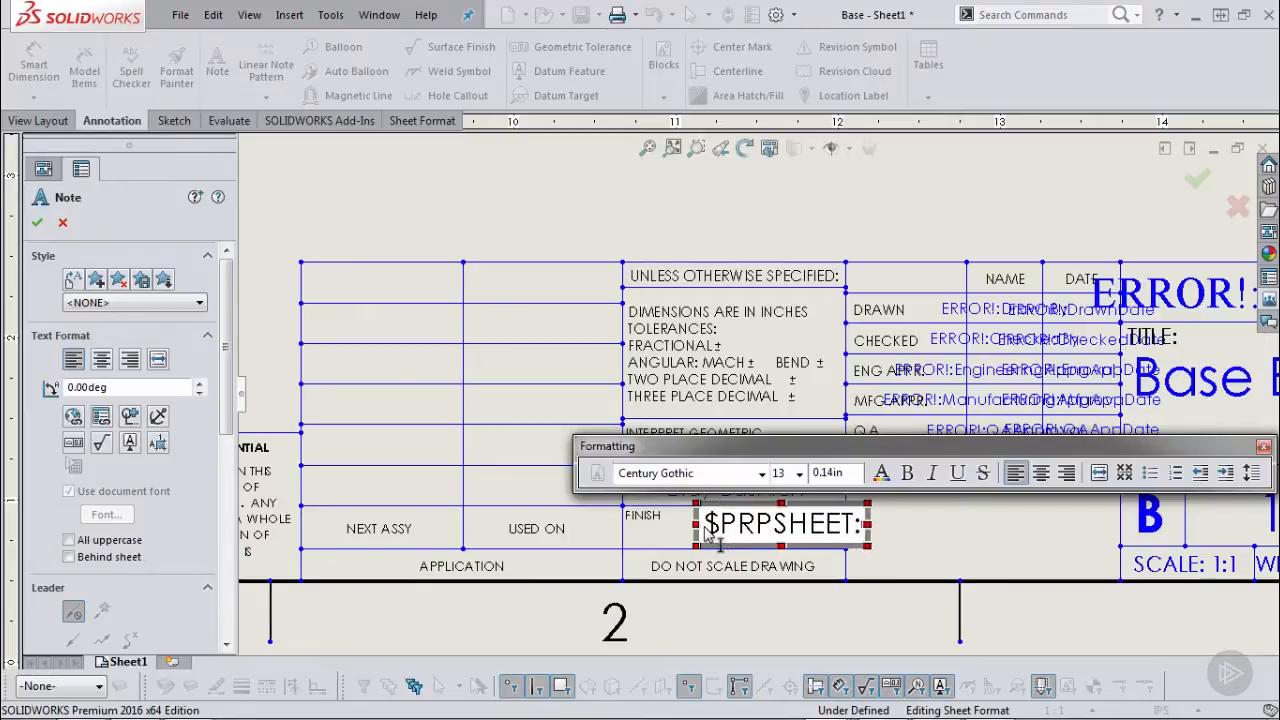
{"action": "type", "text": "\"Finish\""}
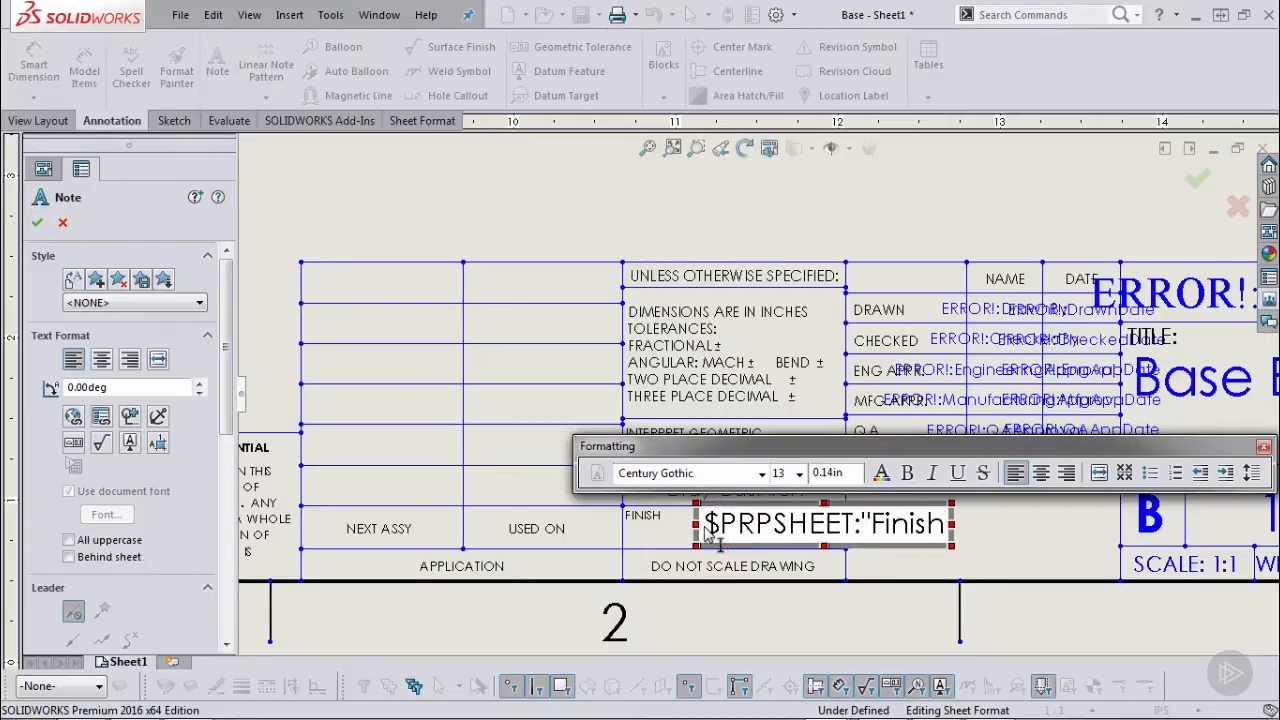
{"action": "left_click", "coordinate": [1033, 515]}
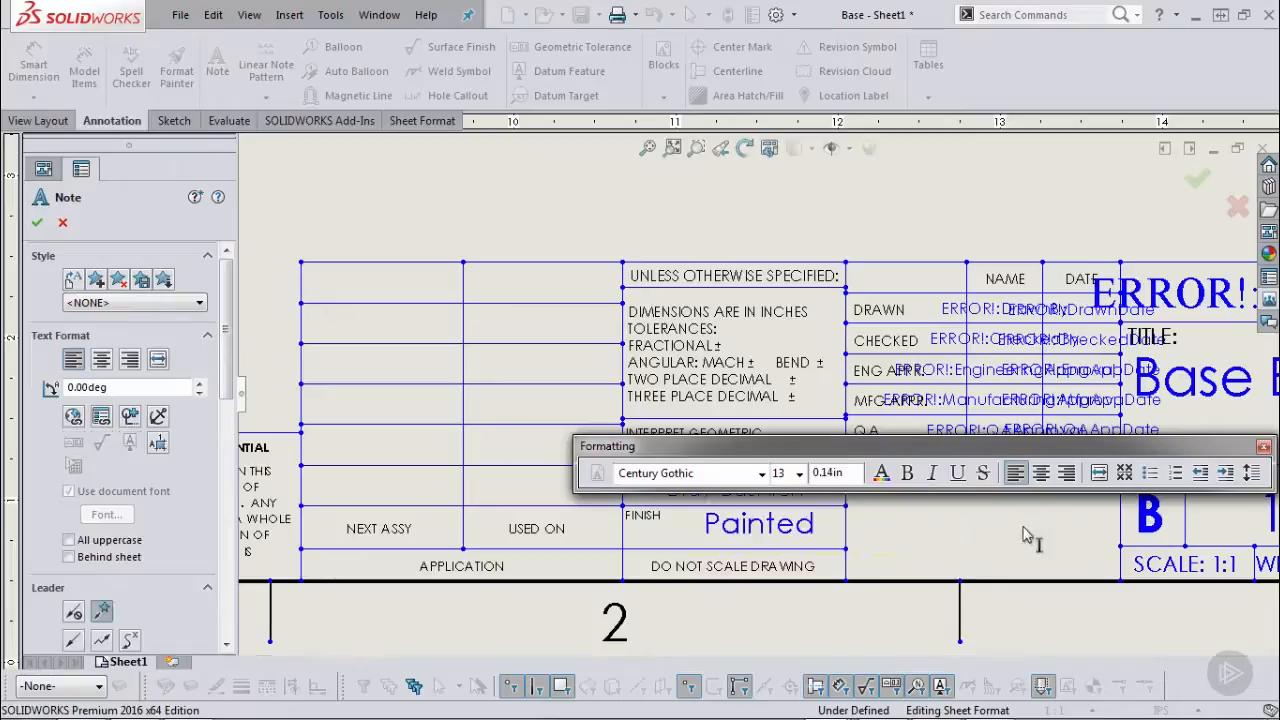
{"action": "key", "text": "Escape"}
{"action": "left_click_drag", "start_coordinate": [748, 535], "coordinate": [722, 548]}
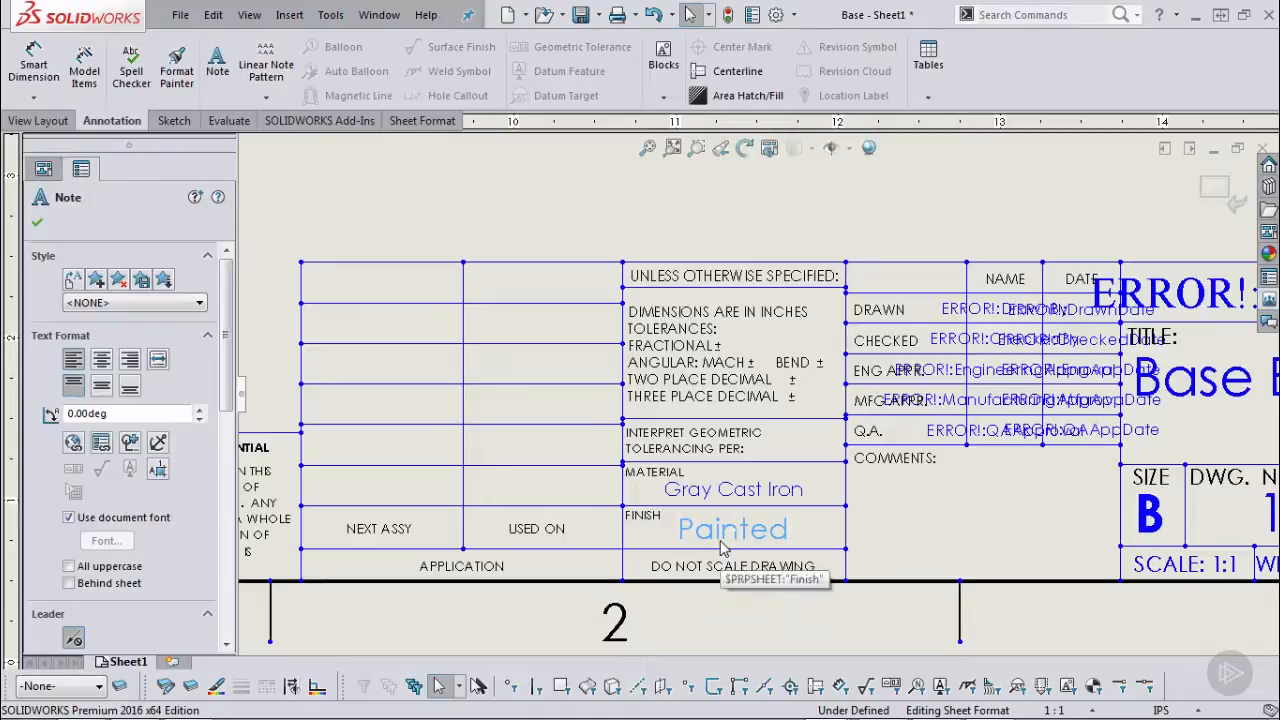
Deselect the note and zoom to fit the whole sheet.
{"action": "left_click", "coordinate": [978, 529]}
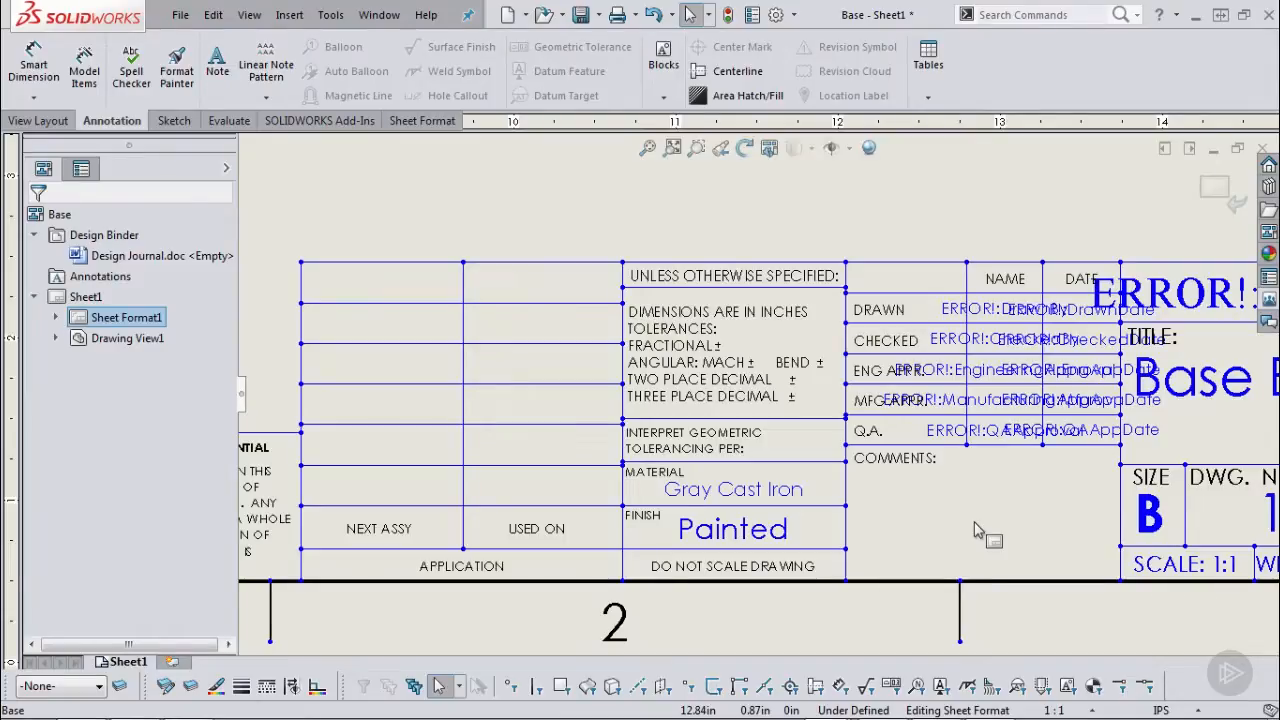
{"action": "key", "text": "f"}
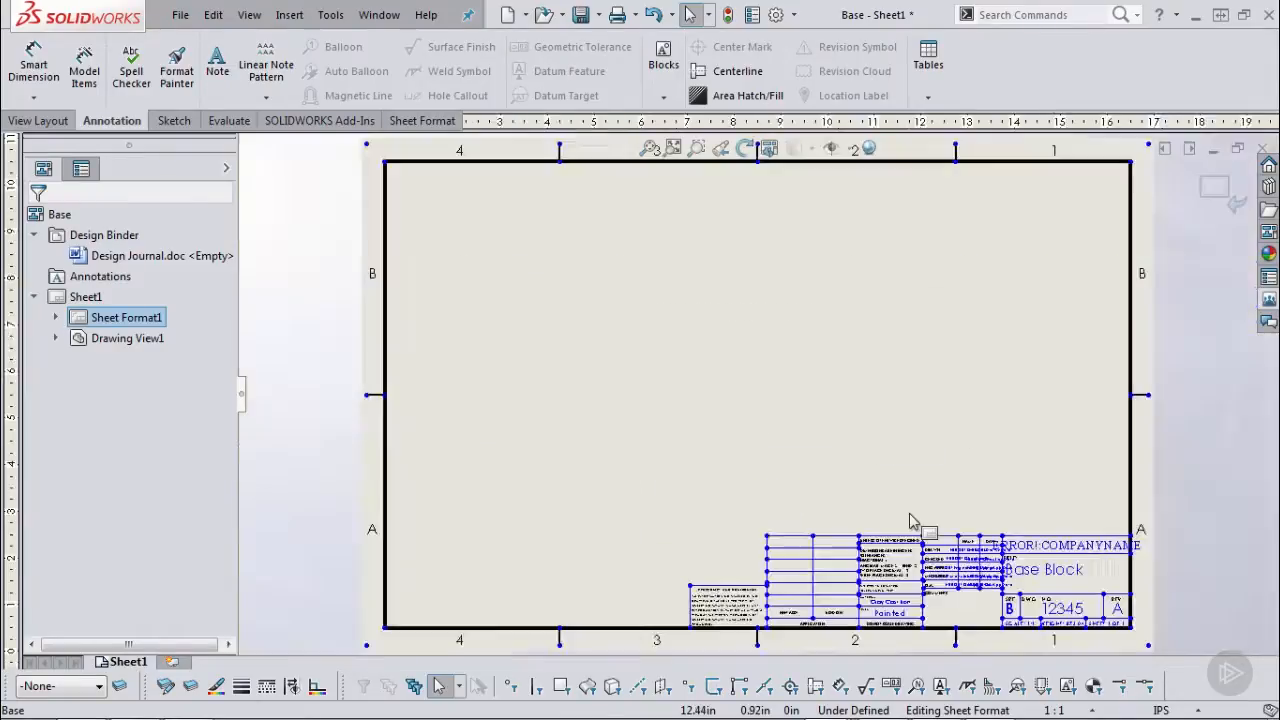